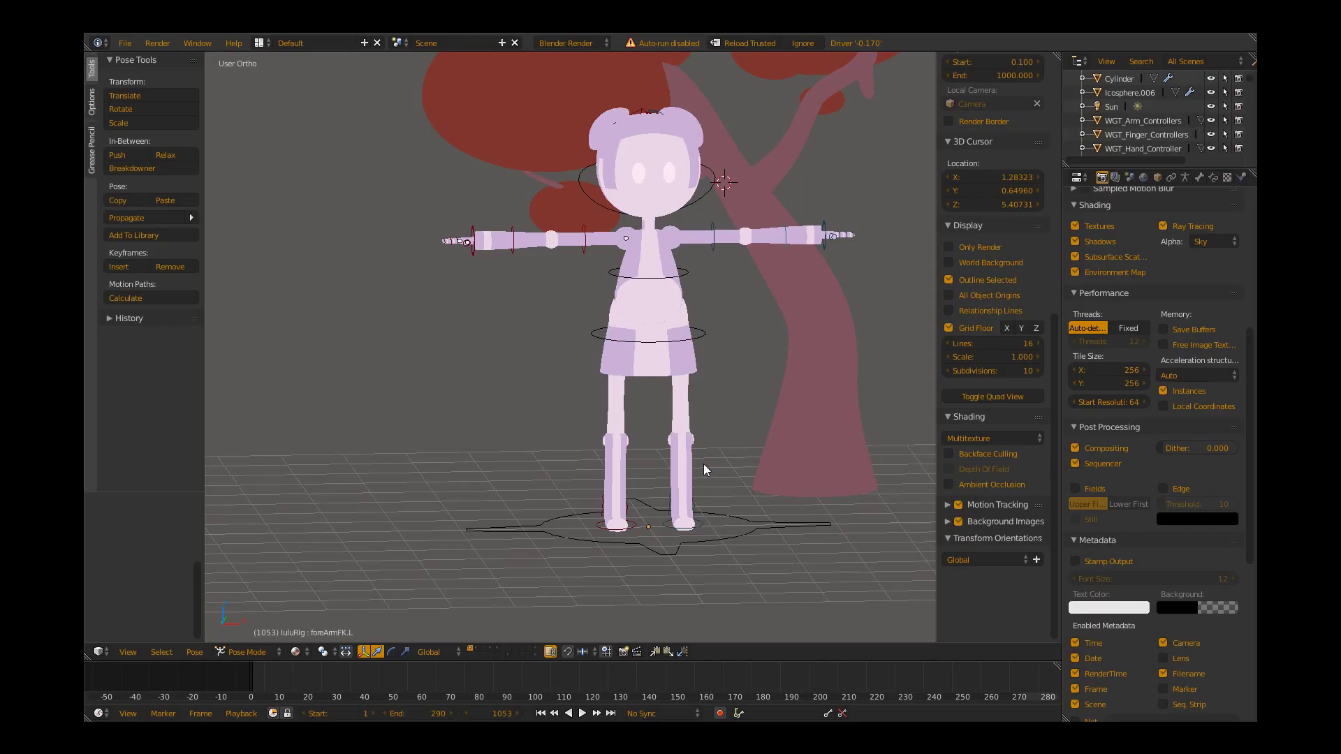
# - Test-rotate the whole rig on its root controller, then cancel the rotation
pyautogui.moveTo(739, 383)
pyautogui.mouseDown(button='middle')
pyautogui.moveTo(699, 421)
pyautogui.moveTo(753, 362)
pyautogui.moveTo(761, 381)
pyautogui.moveTo(740, 477)
pyautogui.moveTo(798, 413)
pyautogui.moveTo(764, 383)
pyautogui.moveTo(748, 389)
pyautogui.moveTo(780, 391)
pyautogui.mouseUp(button='middle')
pyautogui.rightClick(741, 476)
pyautogui.press('r')
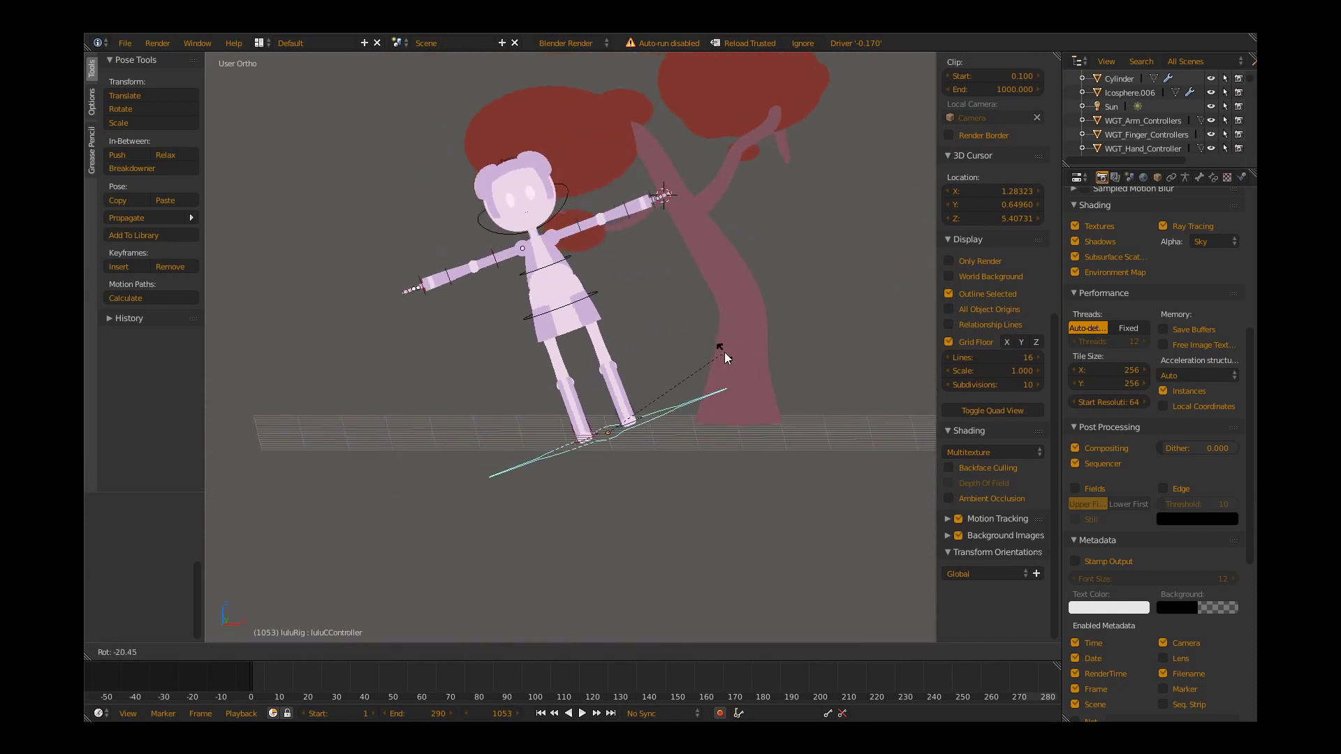
pyautogui.press('Escape')
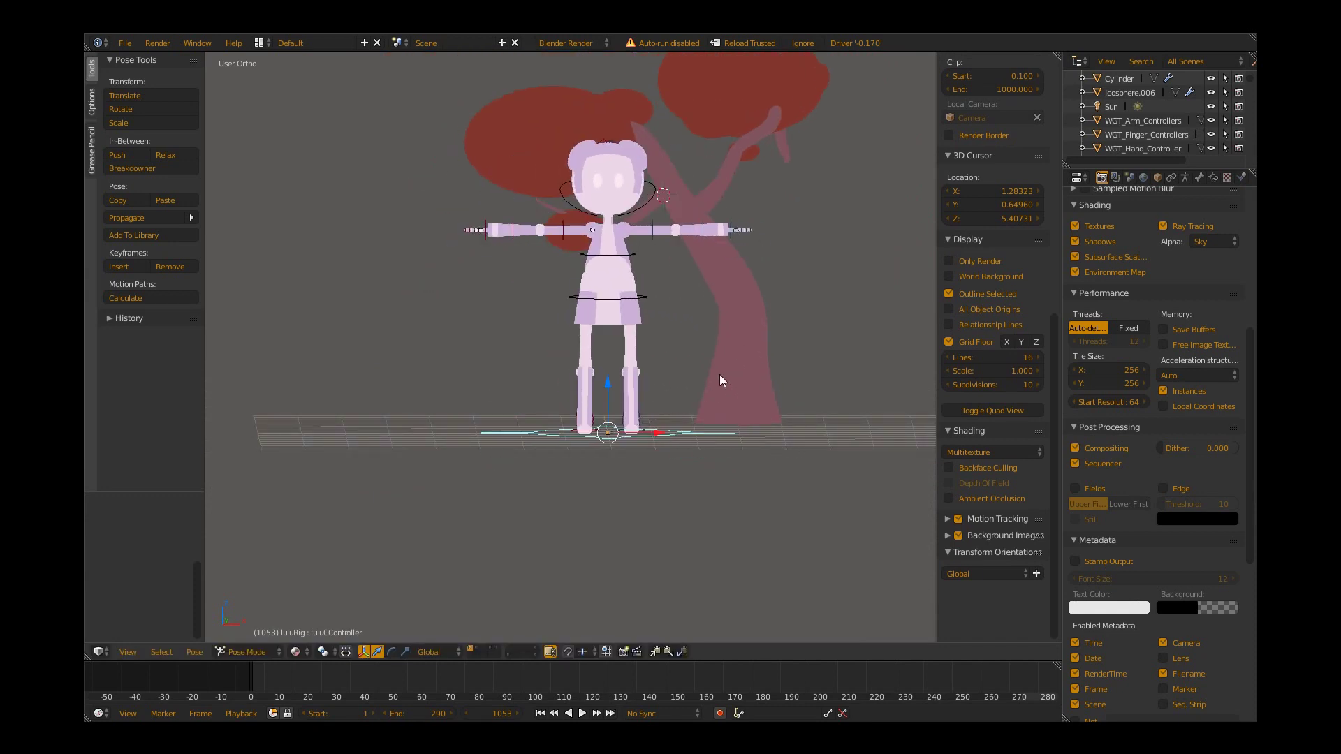
# - Lift the left foot controller to a new position
pyautogui.moveTo(720, 375)
pyautogui.mouseDown(button='middle')
pyautogui.moveTo(689, 366)
pyautogui.moveTo(593, 422)
pyautogui.moveTo(524, 439)
pyautogui.moveTo(609, 468)
pyautogui.moveTo(665, 412)
pyautogui.mouseUp(button='middle')
pyautogui.scroll(3, 525, 439)
pyautogui.scroll(2, 610, 469)
pyautogui.scroll(3, 580, 498)
pyautogui.scroll(1, 630, 426)
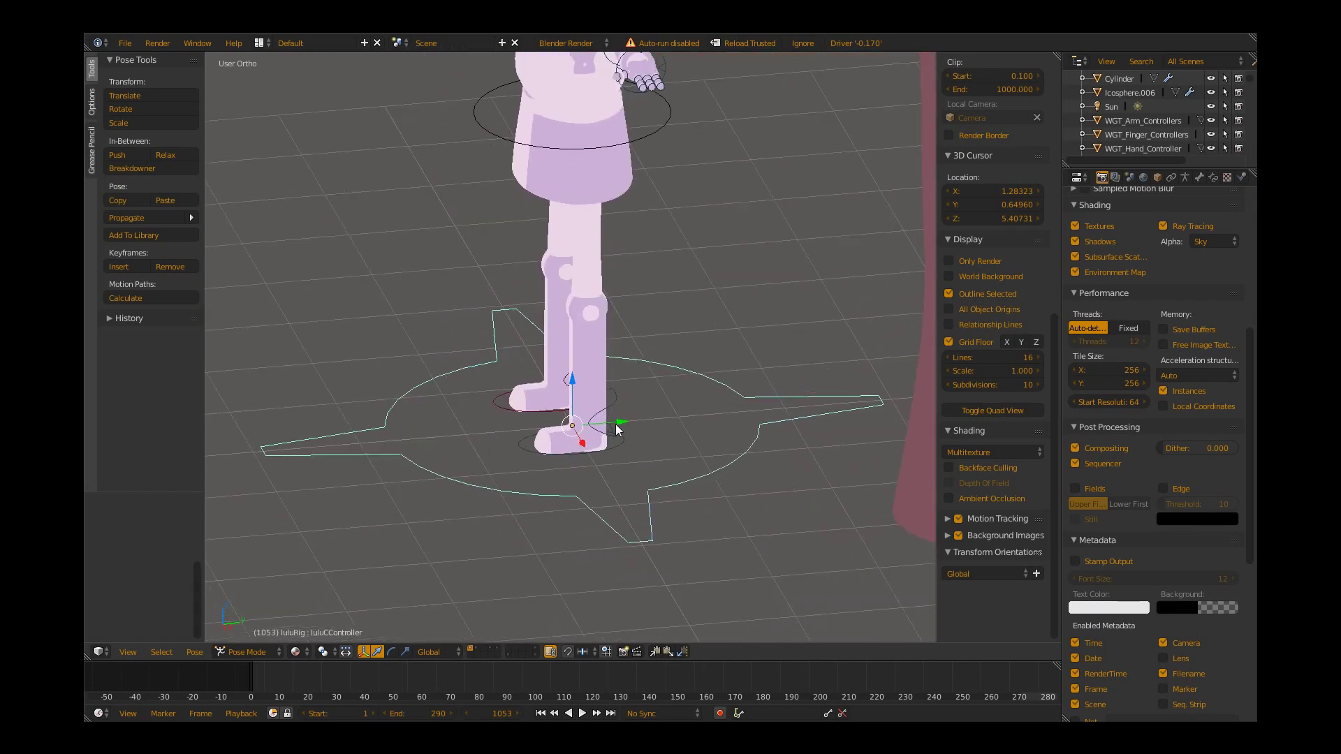
pyautogui.rightClick(611, 439)
pyautogui.rightClick(624, 446)
pyautogui.press('g')
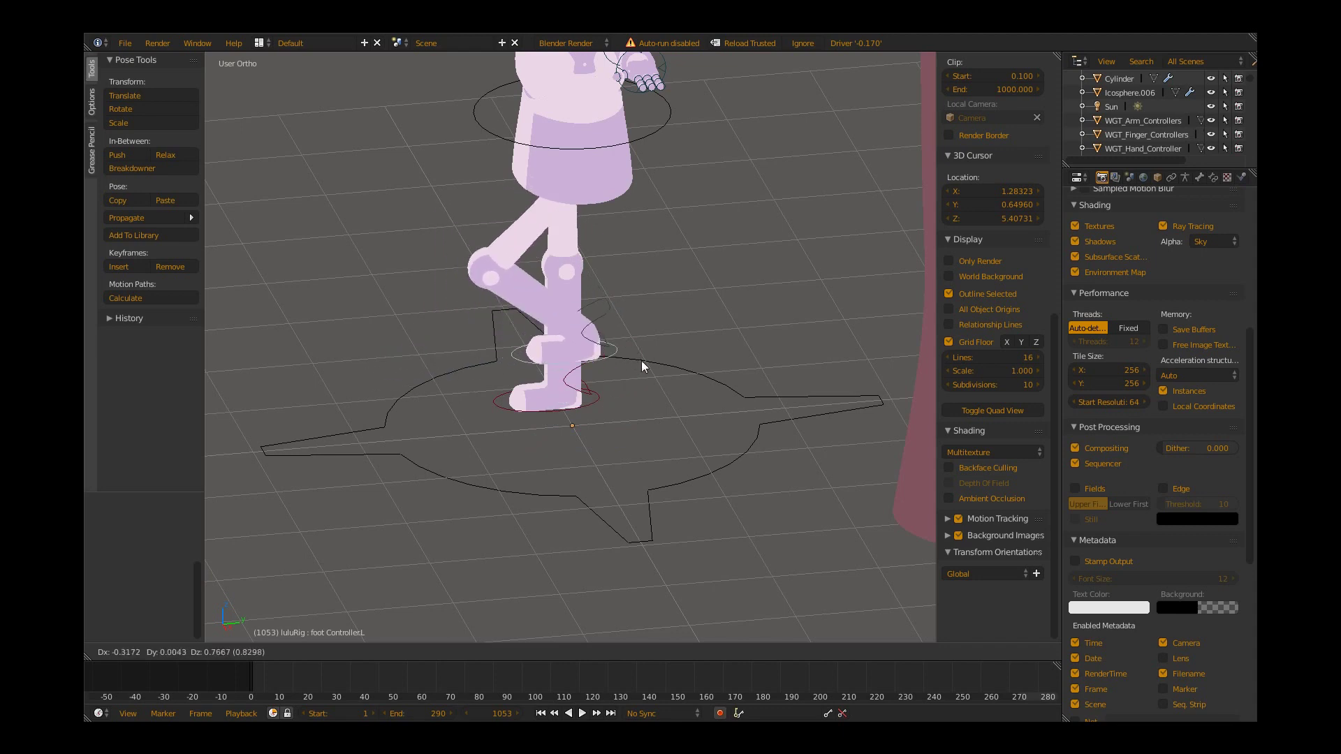
pyautogui.click(621, 430)
# - Rotate the left foot control to a new angle
pyautogui.scroll(3, 642, 448)
pyautogui.keyDown('shift'); pyautogui.moveTo(662, 459); pyautogui.dragTo(598, 384, button='middle'); pyautogui.keyUp('shift')
pyautogui.scroll(2, 599, 384)
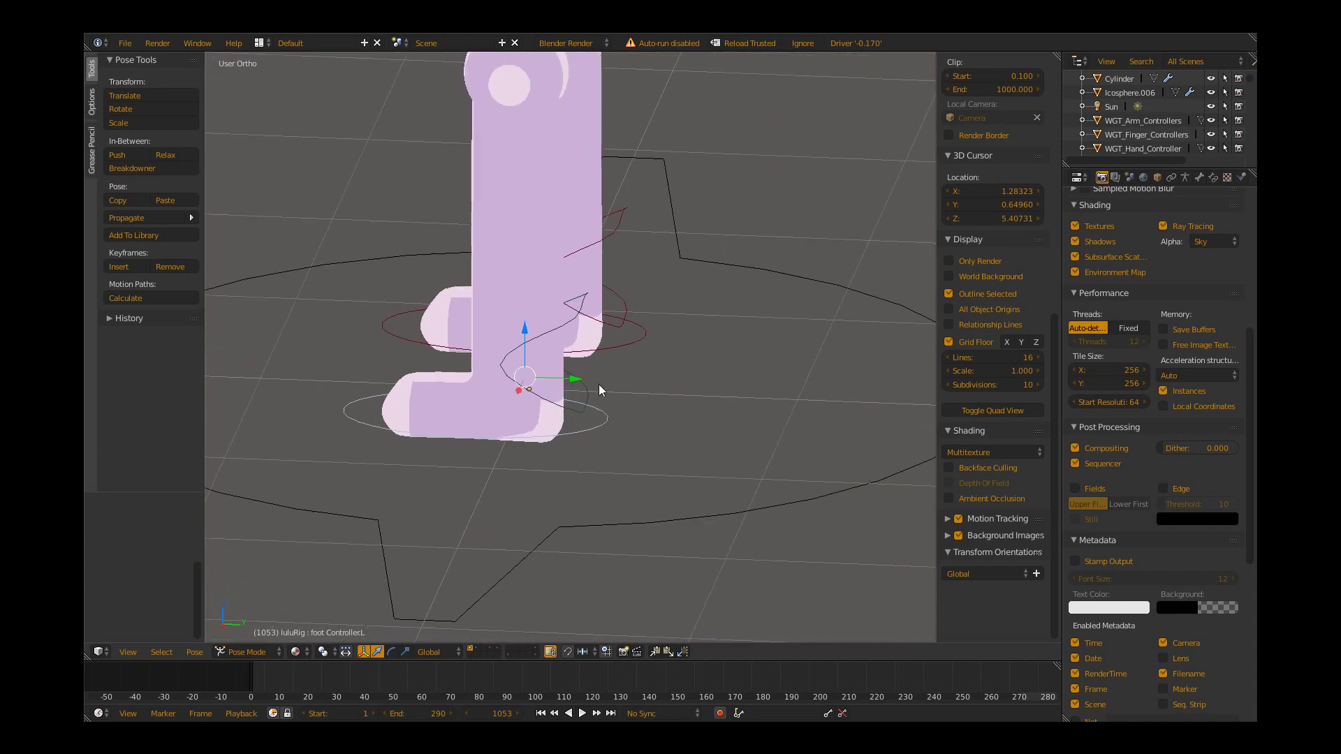
pyautogui.press('r')
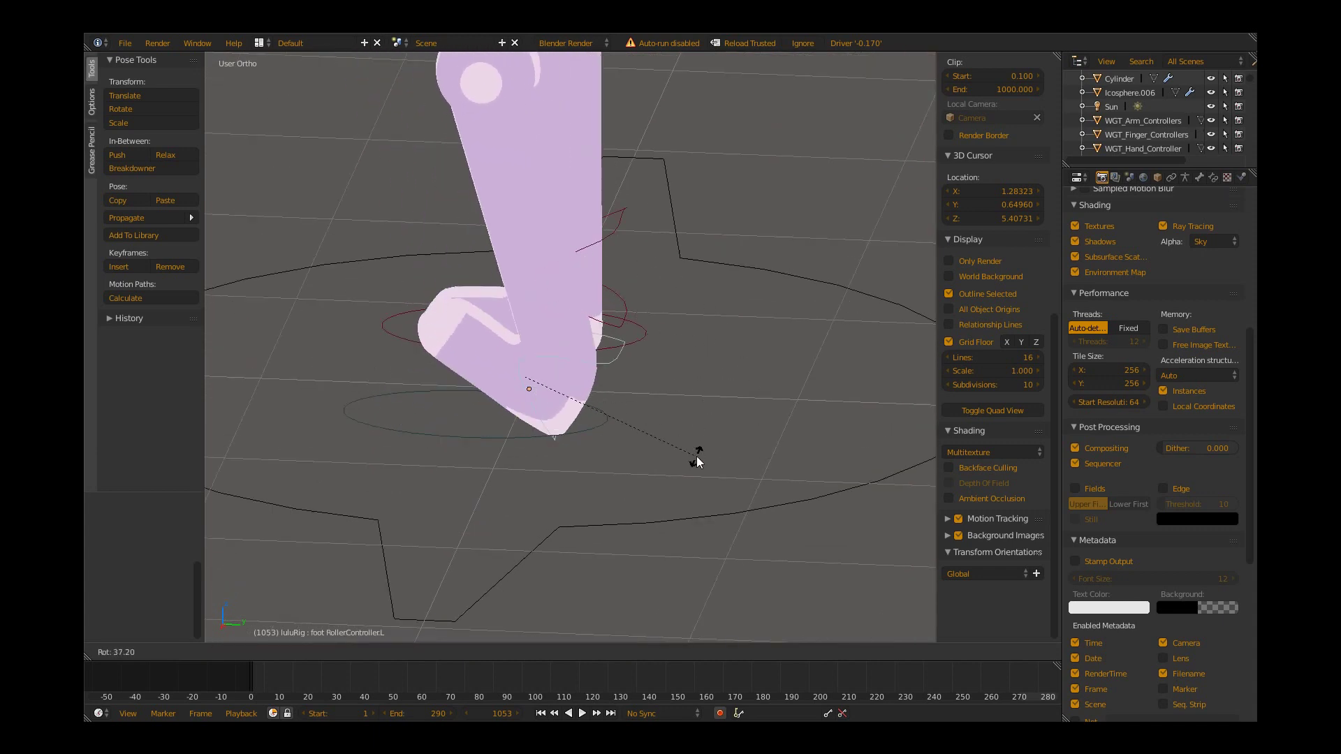
pyautogui.click(626, 399)
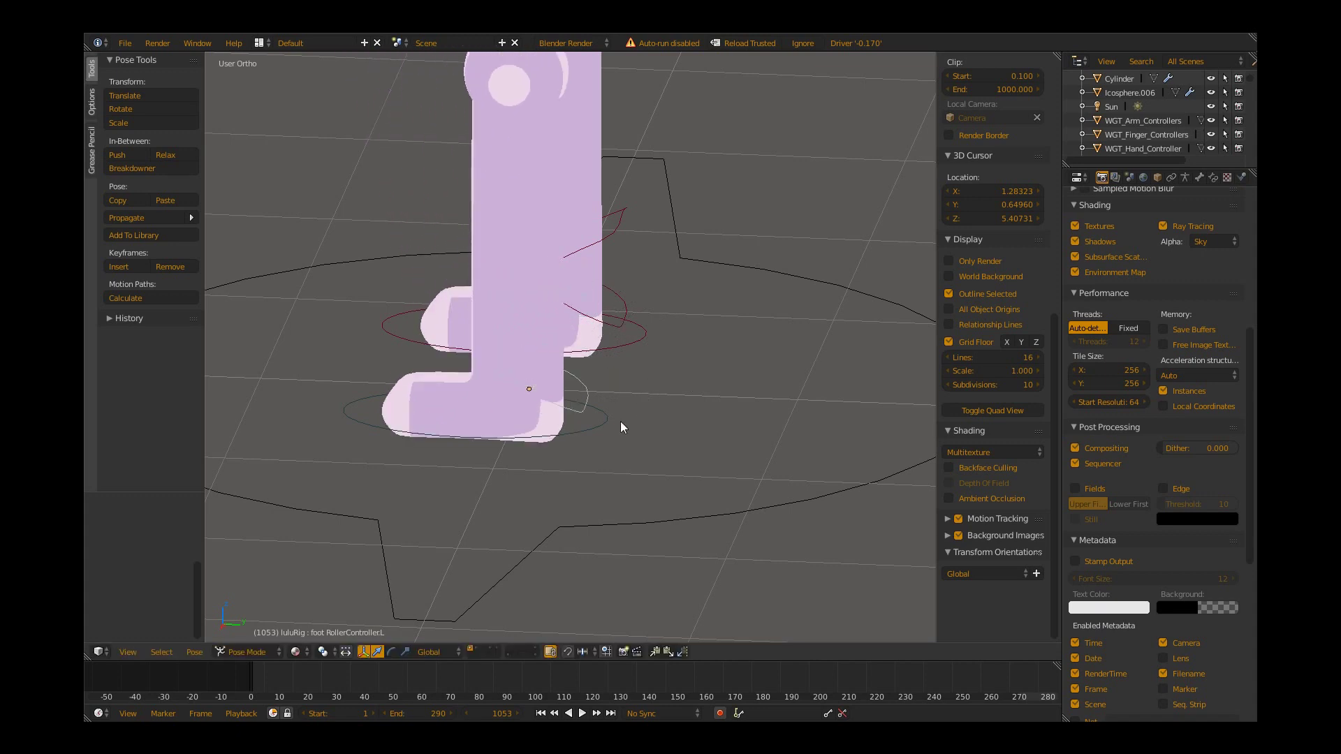
# - Tilt the right foot on its roll control, keeping the leg upright
pyautogui.scroll(4, 650, 433)
pyautogui.scroll(2, 684, 440)
pyautogui.scroll(-3, 579, 443)
pyautogui.moveTo(479, 449)
pyautogui.keyDown('shift'); pyautogui.mouseDown(button='middle')
pyautogui.moveTo(601, 450)
pyautogui.moveTo(590, 468)
pyautogui.mouseUp(button='middle'); pyautogui.keyUp('shift')
pyautogui.scroll(4, 725, 456)
pyautogui.scroll(2, 726, 456)
pyautogui.moveTo(741, 463)
pyautogui.mouseDown(button='middle')
pyautogui.moveTo(735, 432)
pyautogui.moveTo(645, 398)
pyautogui.mouseUp(button='middle')
pyautogui.rightClick(666, 397)
pyautogui.press('r')
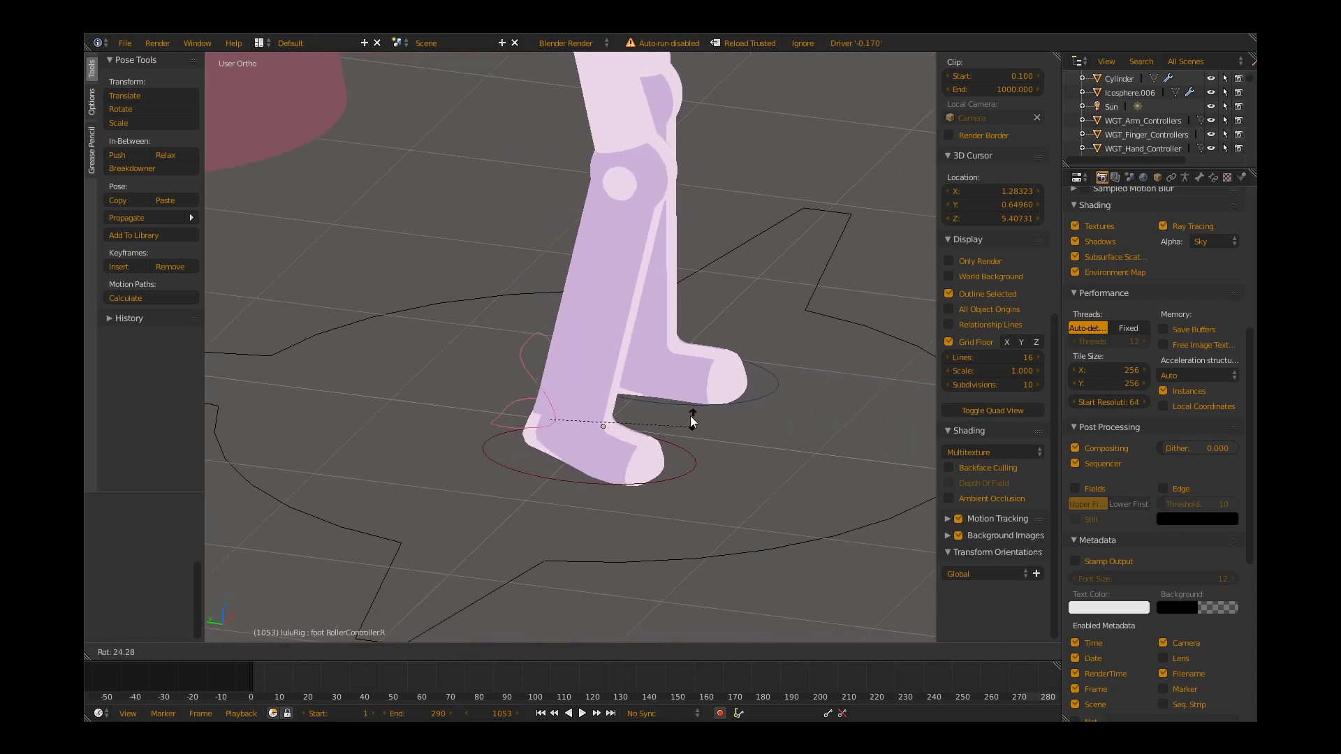
pyautogui.click(618, 383)
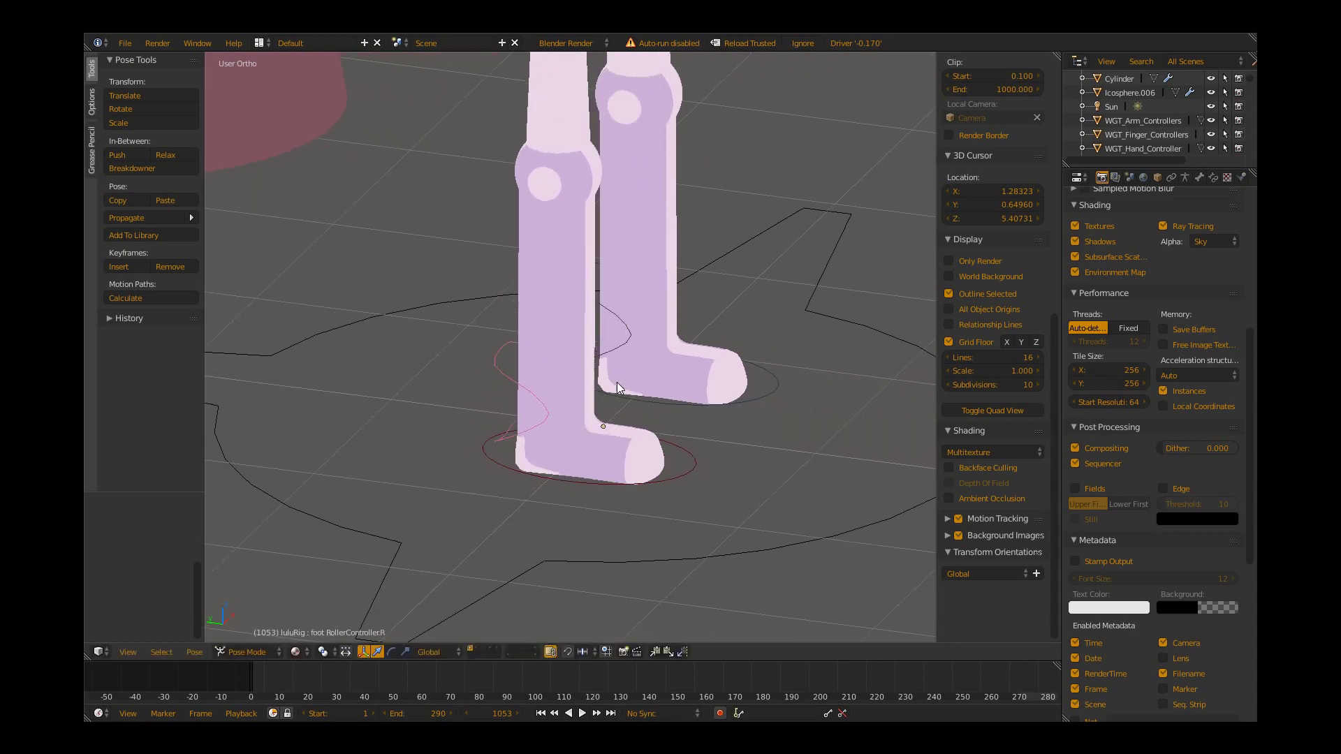
# - Try moving the right foot controller, then cancel the move
pyautogui.rightClick(687, 466)
pyautogui.moveTo(687, 466)
pyautogui.mouseDown(button='middle')
pyautogui.moveTo(632, 455)
pyautogui.moveTo(683, 403)
pyautogui.mouseUp(button='middle')
pyautogui.press('g')
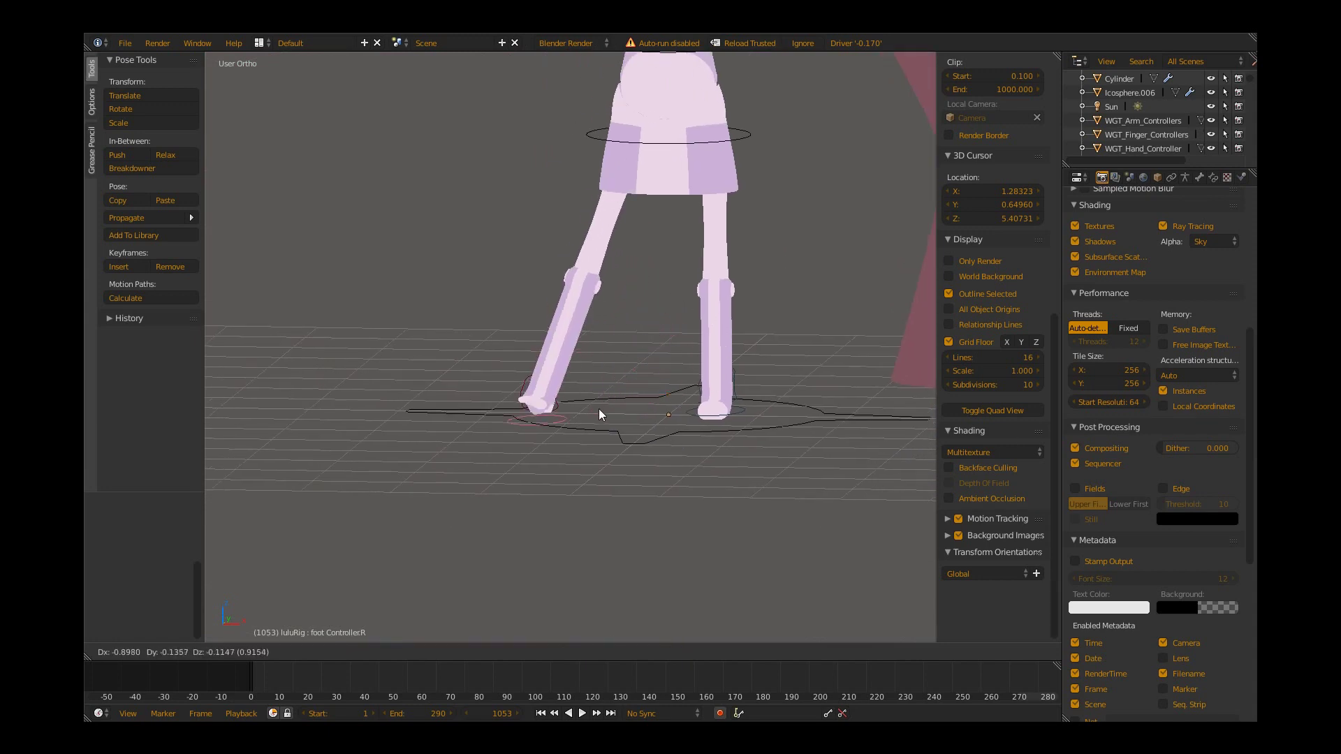
pyautogui.rightClick(699, 404)
# - Try moving the hips control, then cancel to restore the pose
pyautogui.keyDown('shift'); pyautogui.moveTo(720, 355); pyautogui.dragTo(668, 428, button='middle'); pyautogui.keyUp('shift')
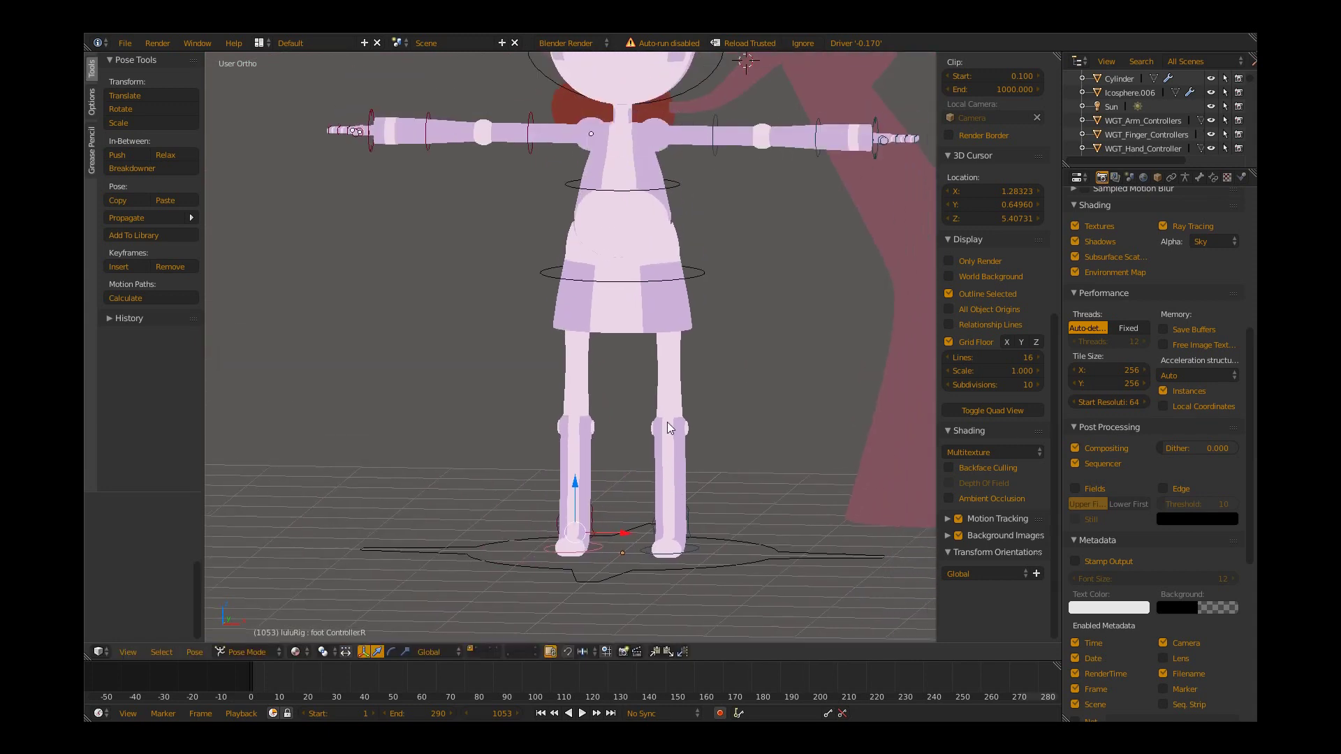
pyautogui.rightClick(659, 277)
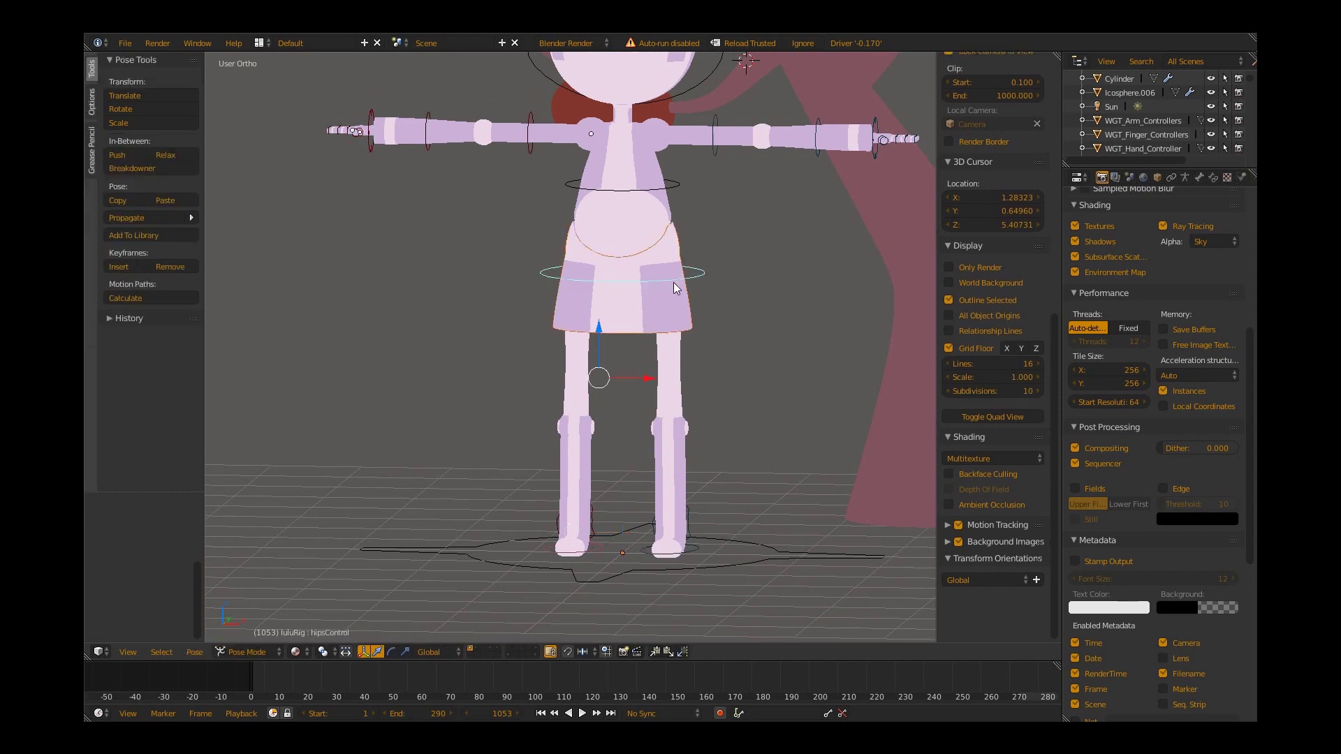
pyautogui.keyDown('shift'); pyautogui.moveTo(723, 278); pyautogui.dragTo(715, 331, button='middle'); pyautogui.keyUp('shift')
pyautogui.press('g')
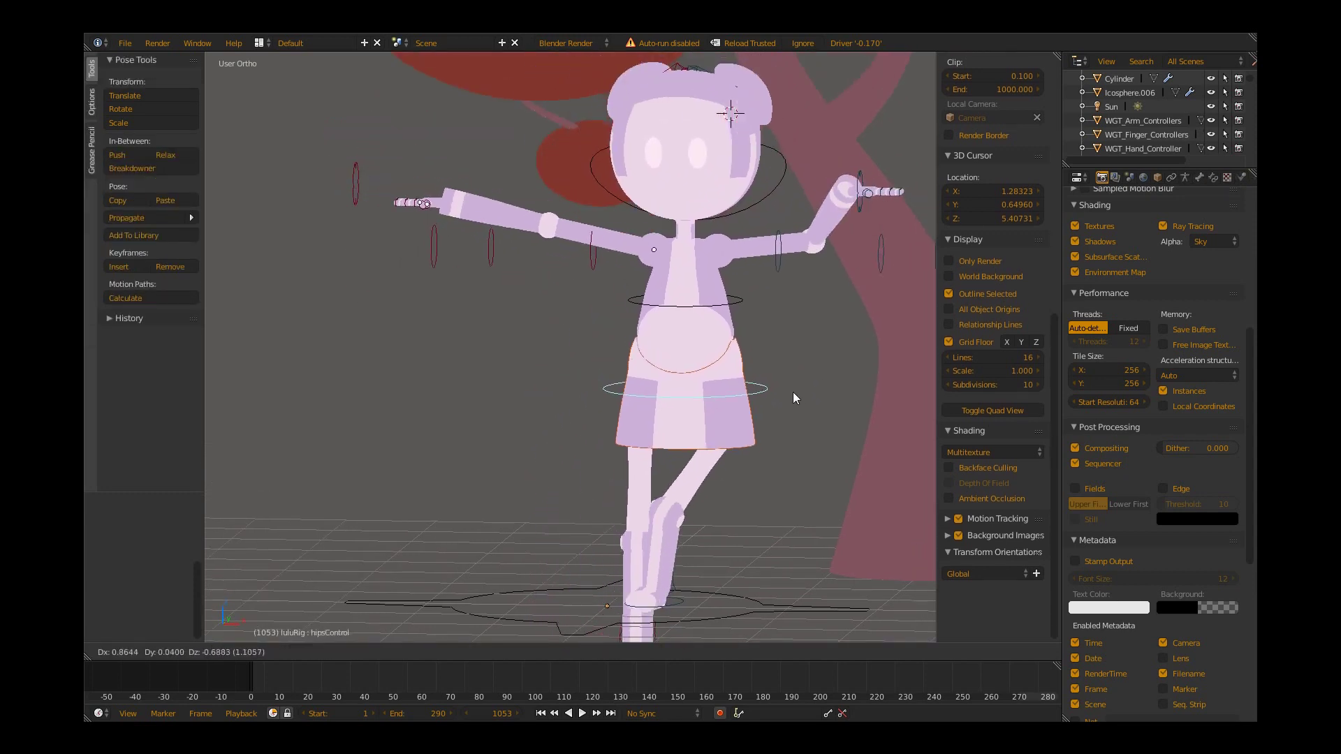
pyautogui.rightClick(700, 371)
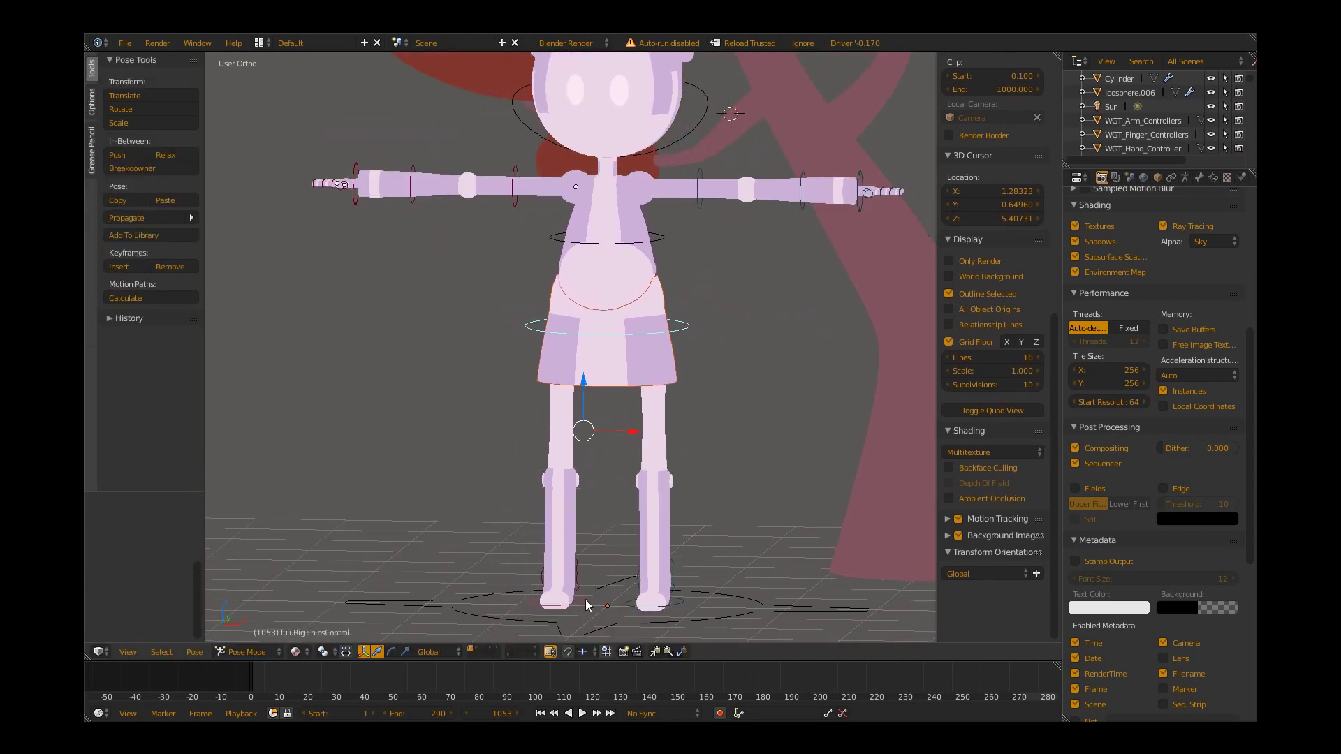
# - Try lowering the hips and tilting spine2, cancelling both to keep the T-pose
pyautogui.press('a')
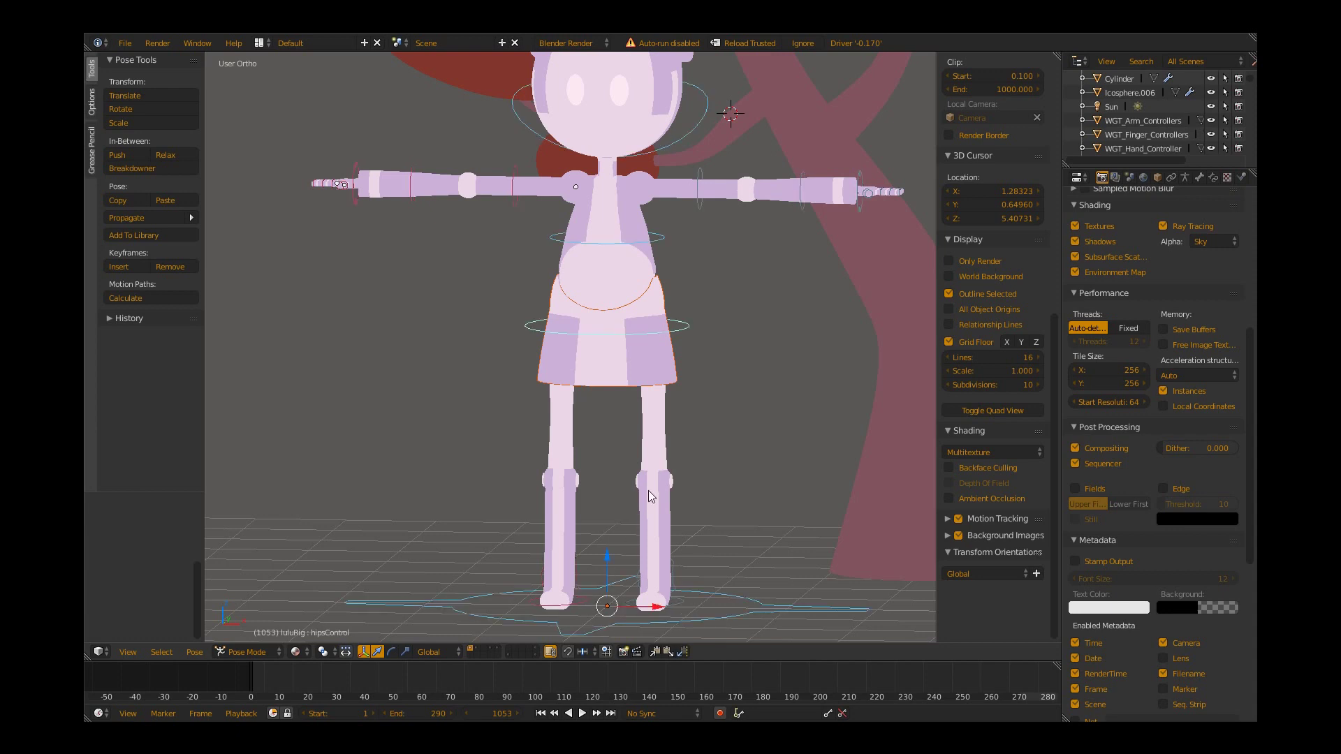
pyautogui.rightClick(688, 327)
pyautogui.press('g')
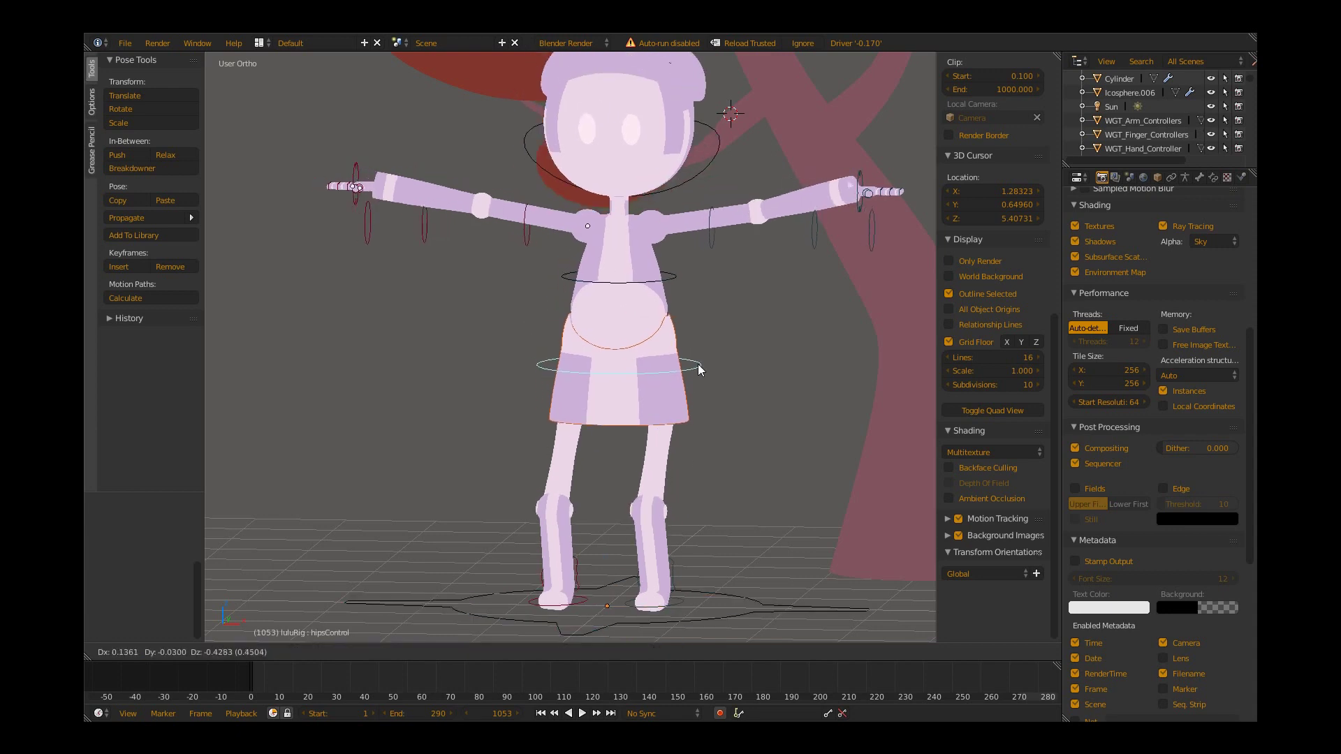
pyautogui.rightClick(674, 315)
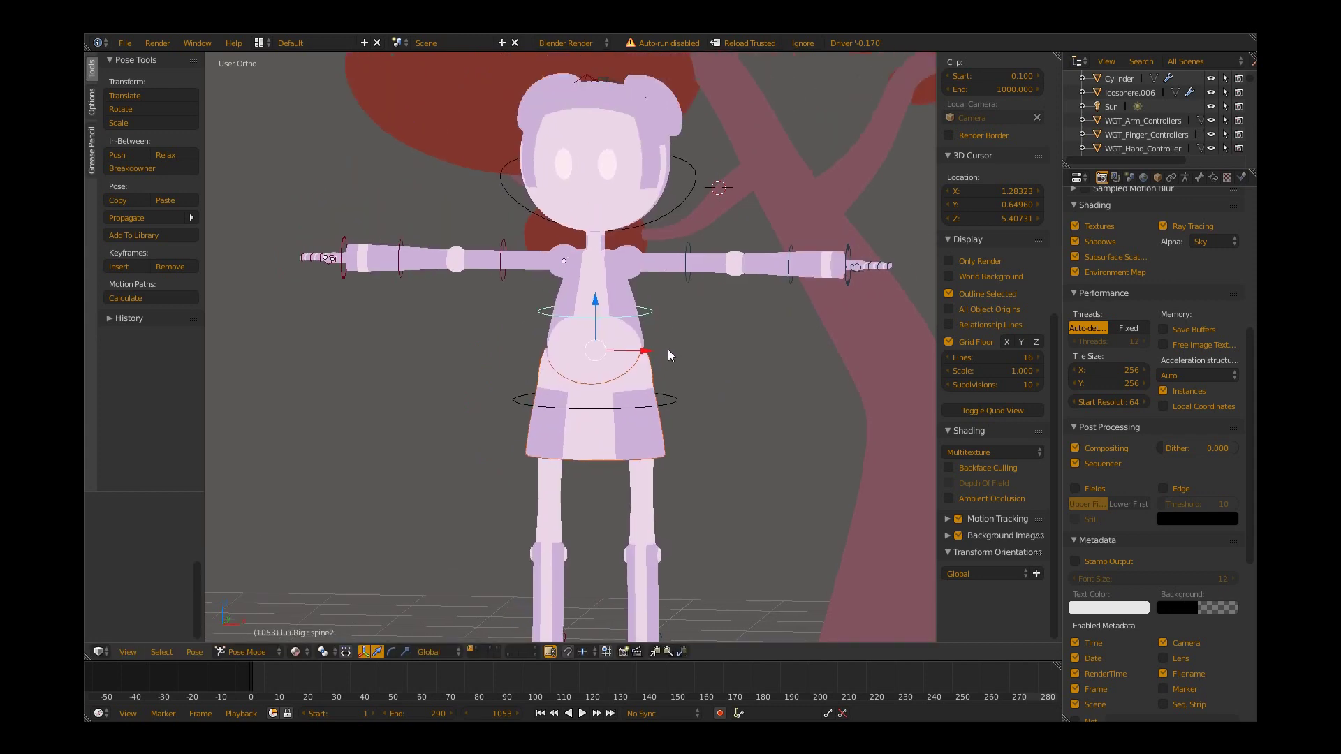
pyautogui.moveTo(661, 242)
pyautogui.keyDown('shift'); pyautogui.mouseDown(button='middle')
pyautogui.moveTo(689, 508)
pyautogui.moveTo(631, 348)
pyautogui.mouseUp(button='middle'); pyautogui.keyUp('shift')
pyautogui.press('r')
pyautogui.rightClick(705, 393)
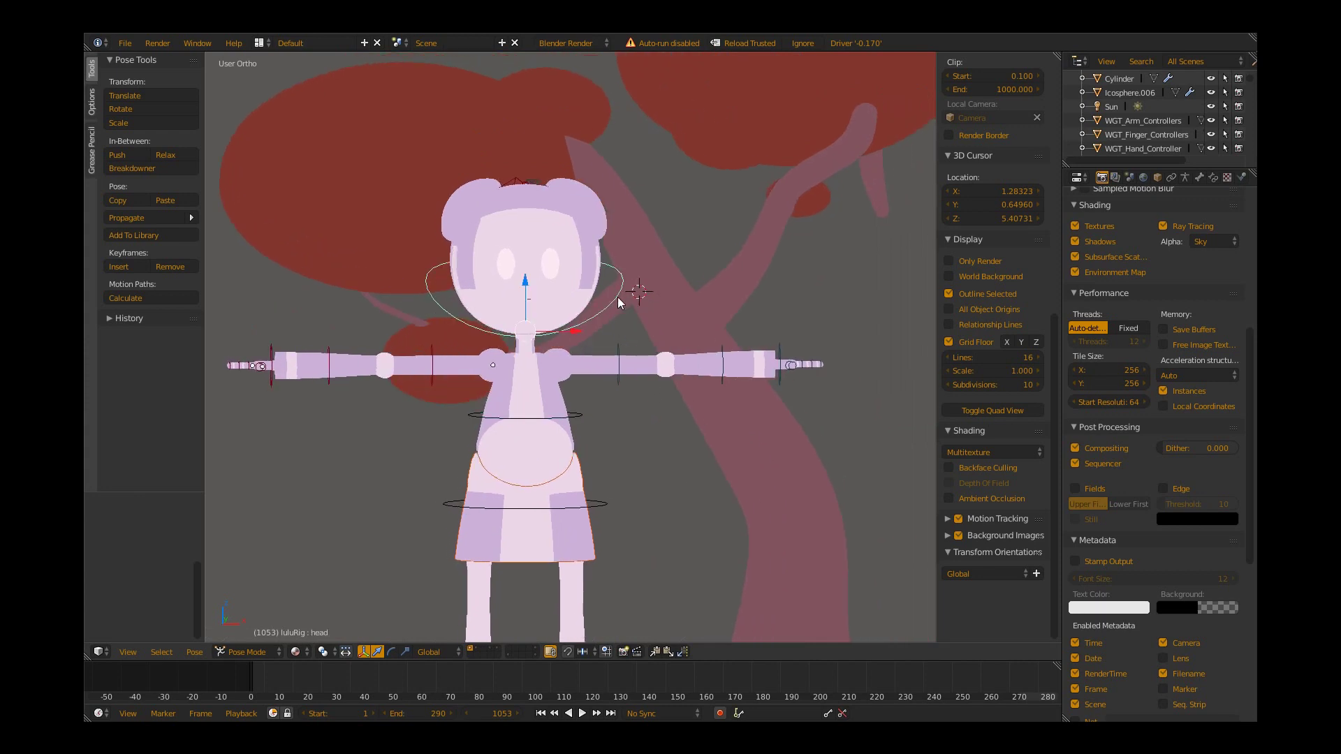
# - Rotate the head to a new angle, then select the left arm's armFK.L bone
pyautogui.press('r')
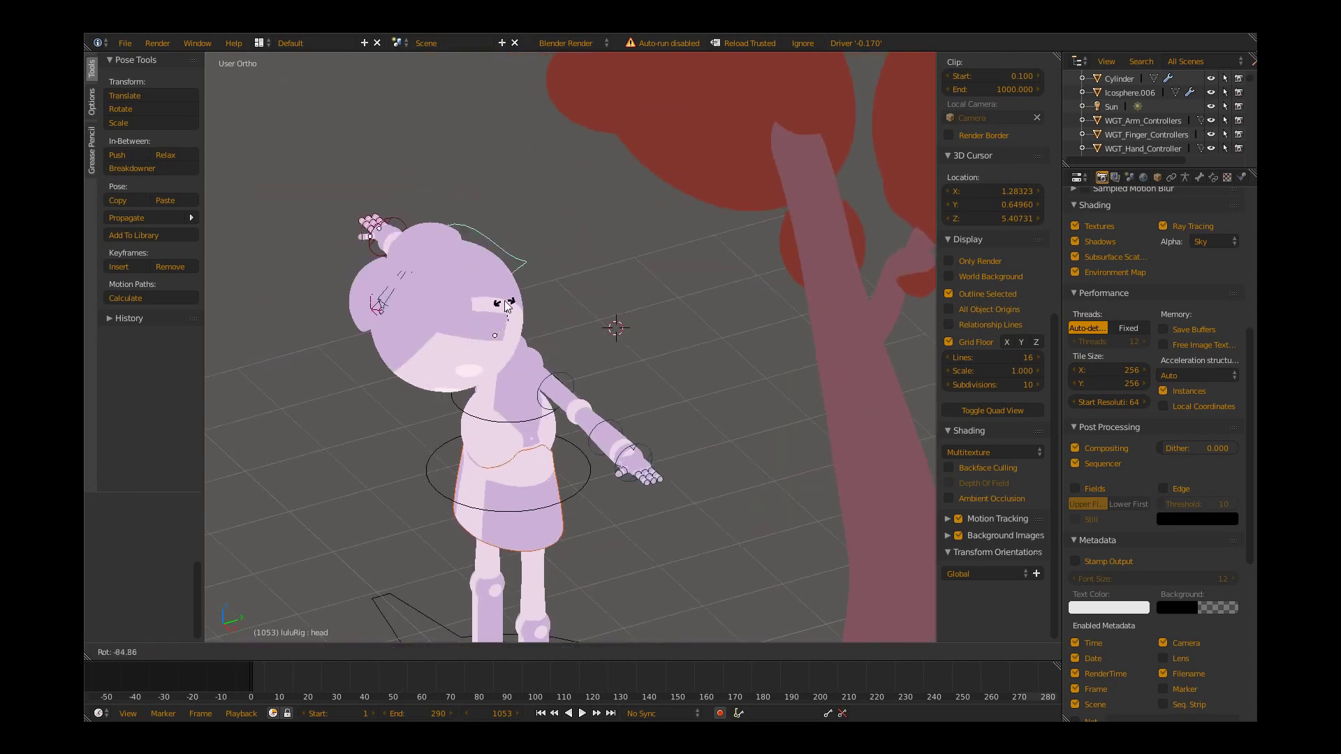
pyautogui.click(590, 324)
pyautogui.moveTo(591, 325); pyautogui.dragTo(633, 382, button='middle')
pyautogui.scroll(2, 634, 381)
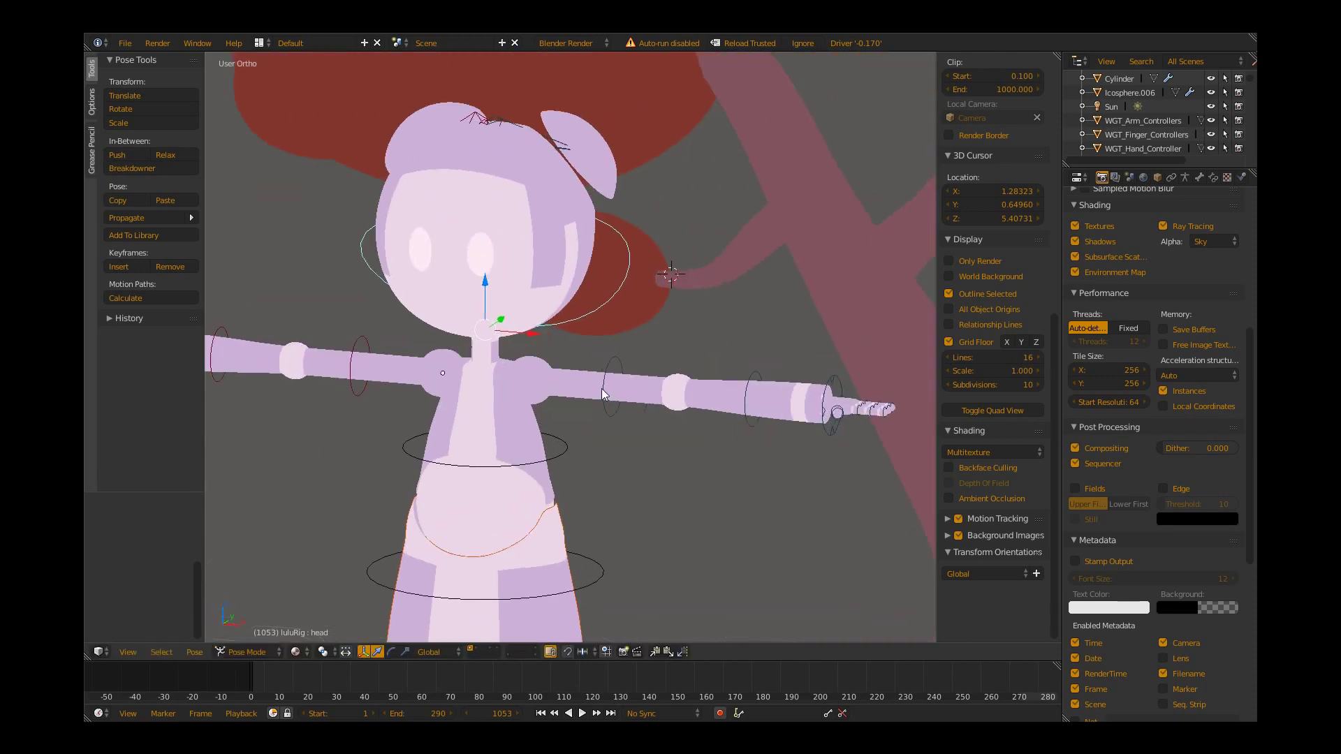
pyautogui.rightClick(611, 398)
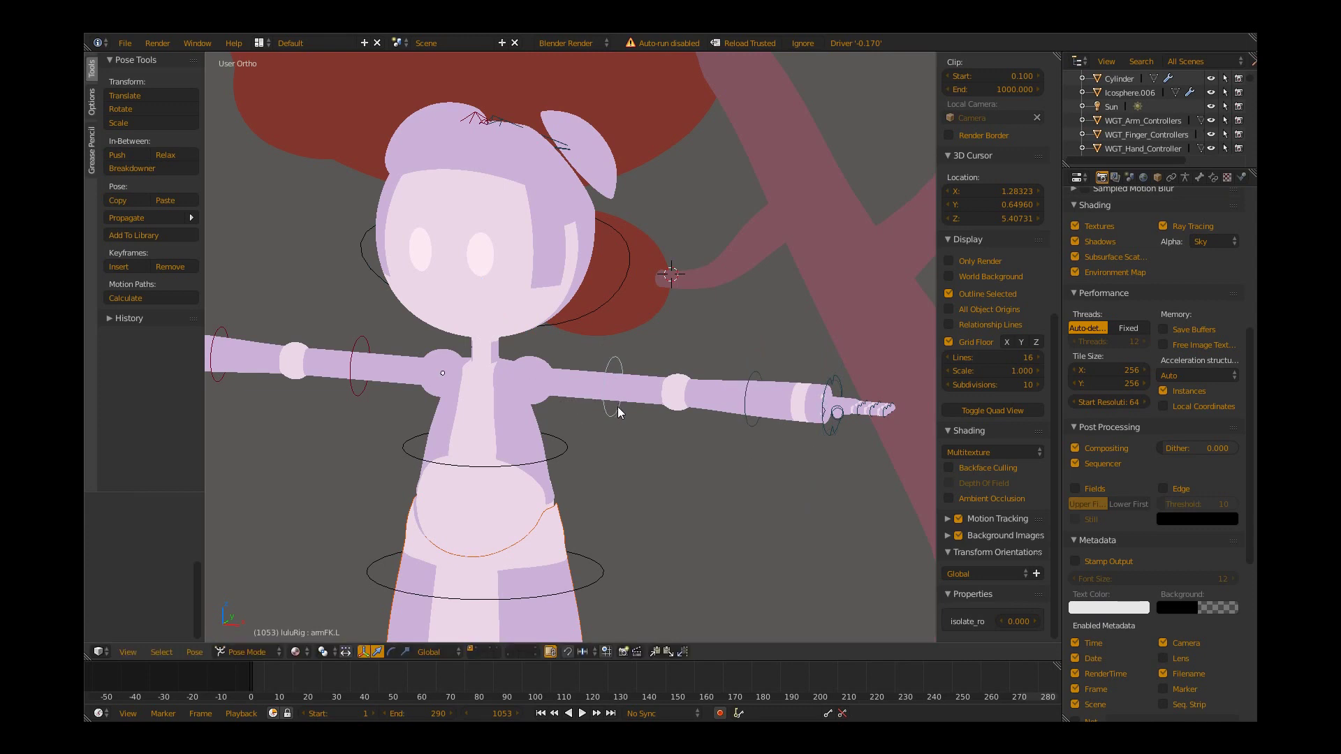
# - Rotate the left hand's handFK.L bone to turn the hand
pyautogui.press('KP_Decimal')
pyautogui.rightClick(685, 377)
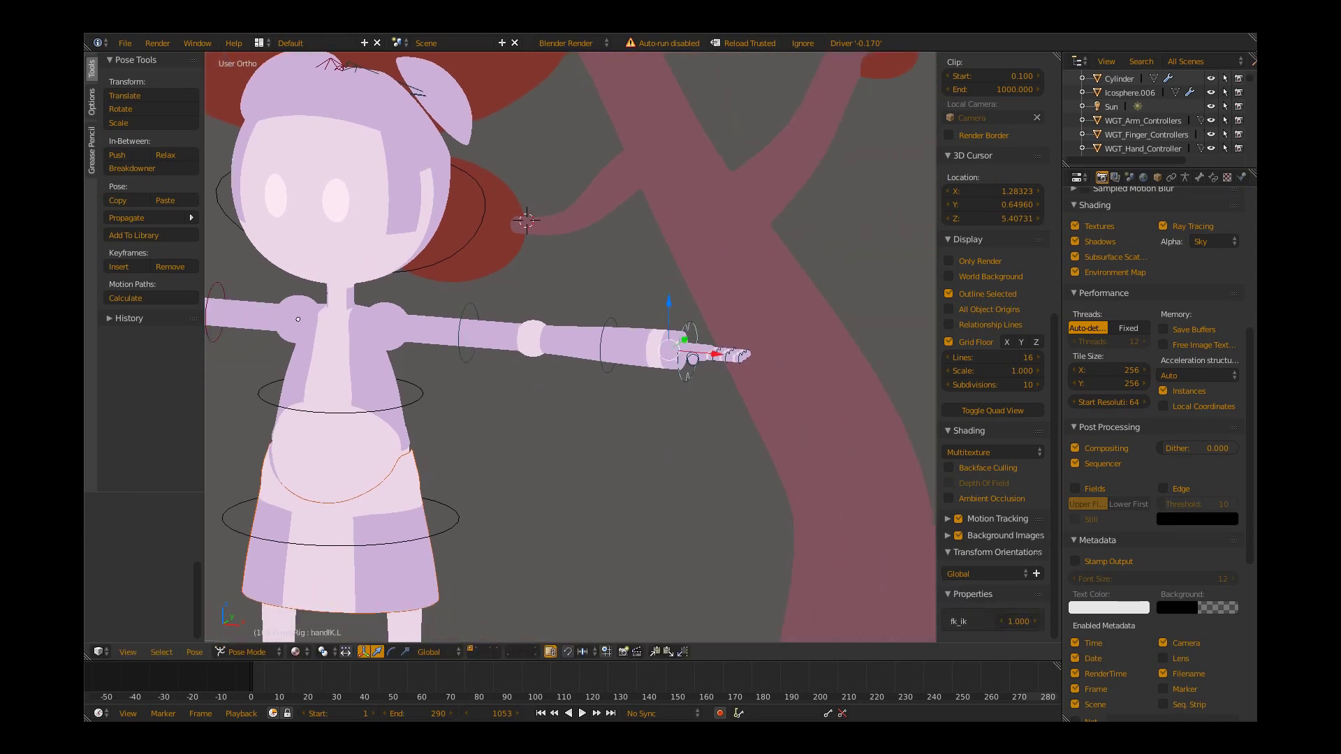
pyautogui.rightClick(695, 379)
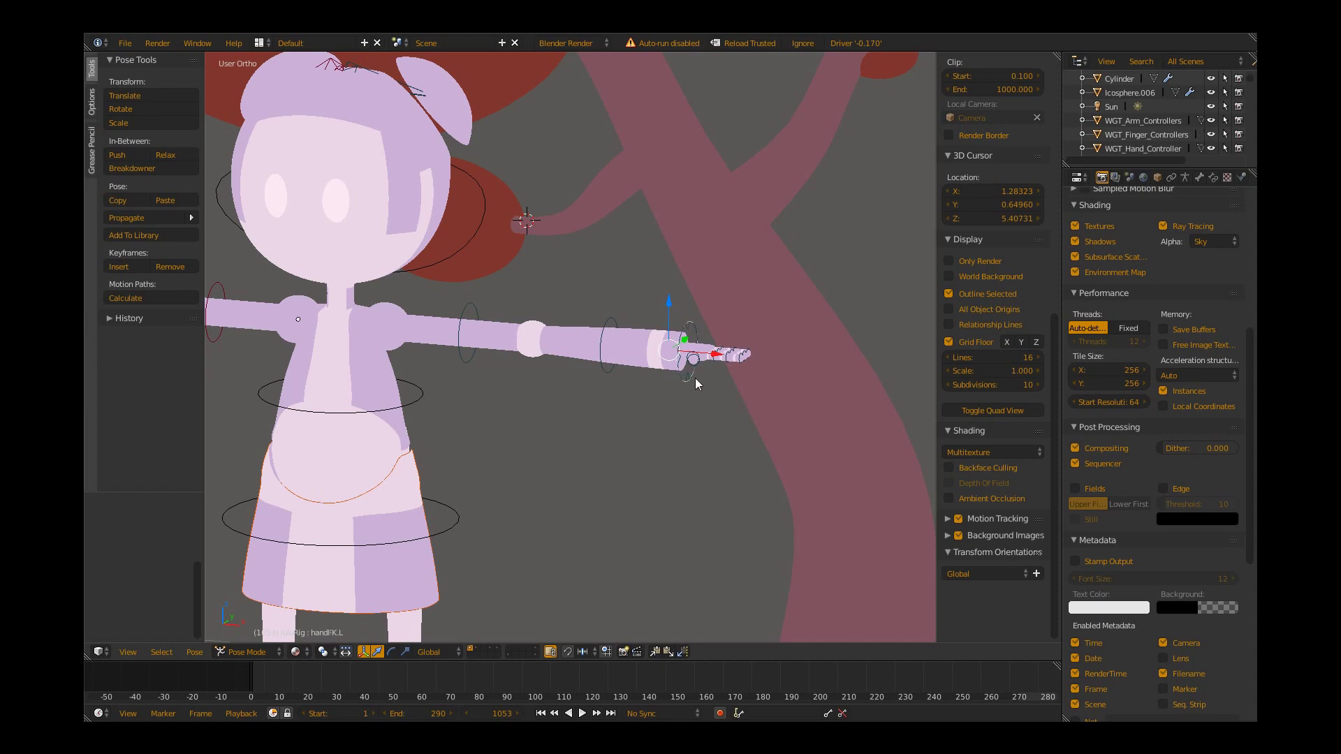
pyautogui.press('r')
pyautogui.click(687, 440)
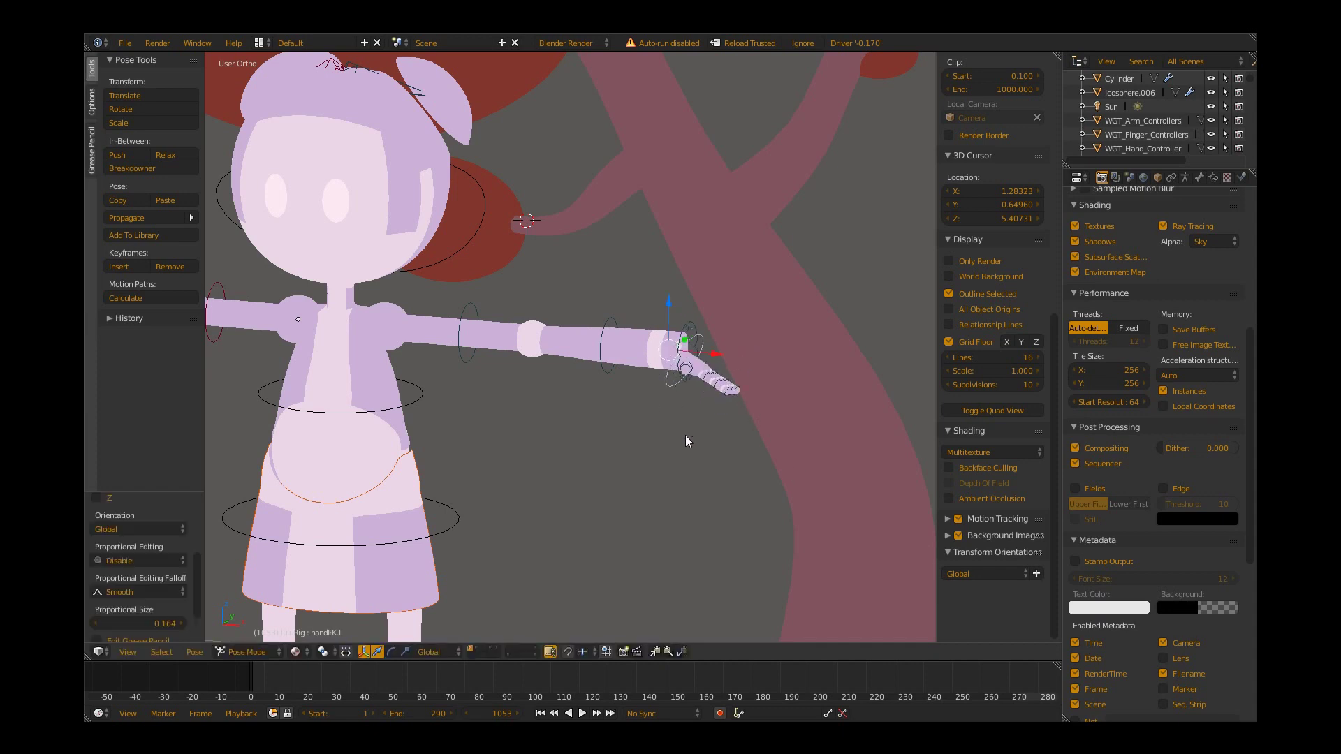
# - Bend the left forearm downward
pyautogui.rightClick(603, 356)
pyautogui.moveTo(600, 354); pyautogui.dragTo(618, 386, button='middle')
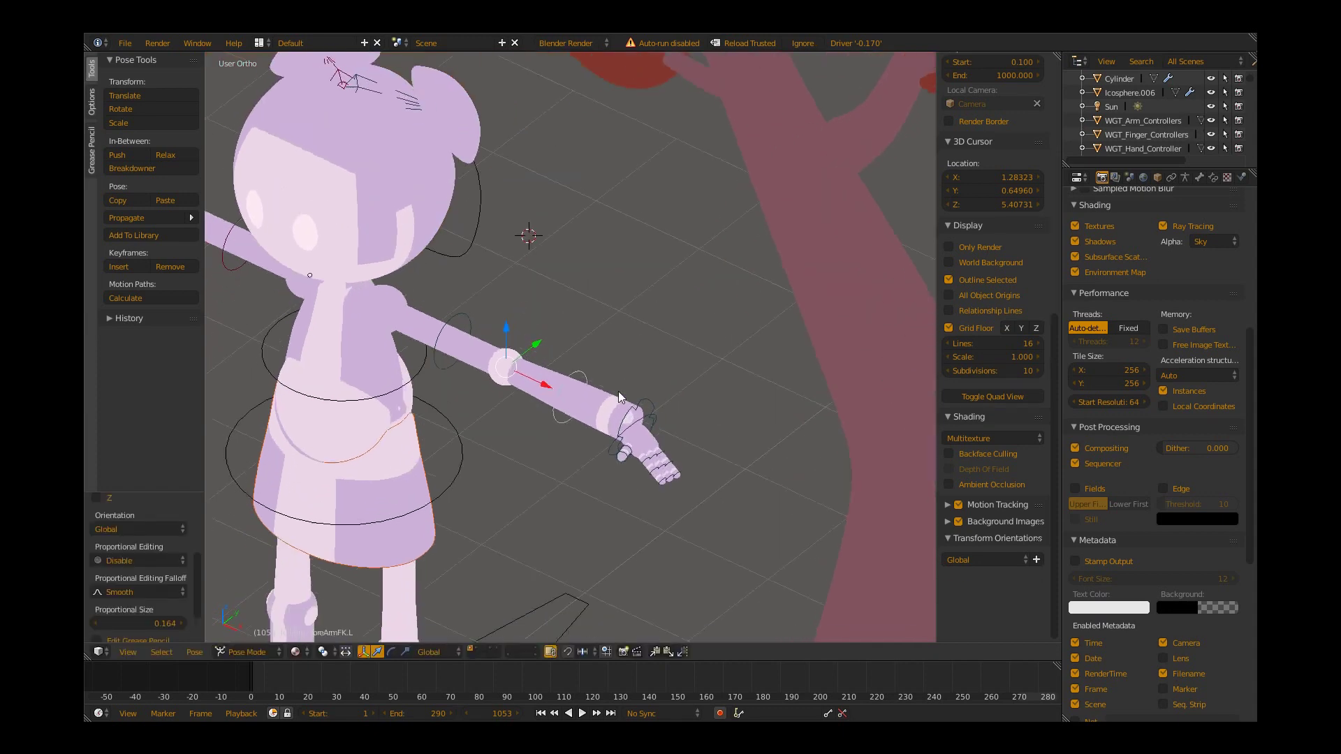
pyautogui.press('r')
pyautogui.click(524, 444)
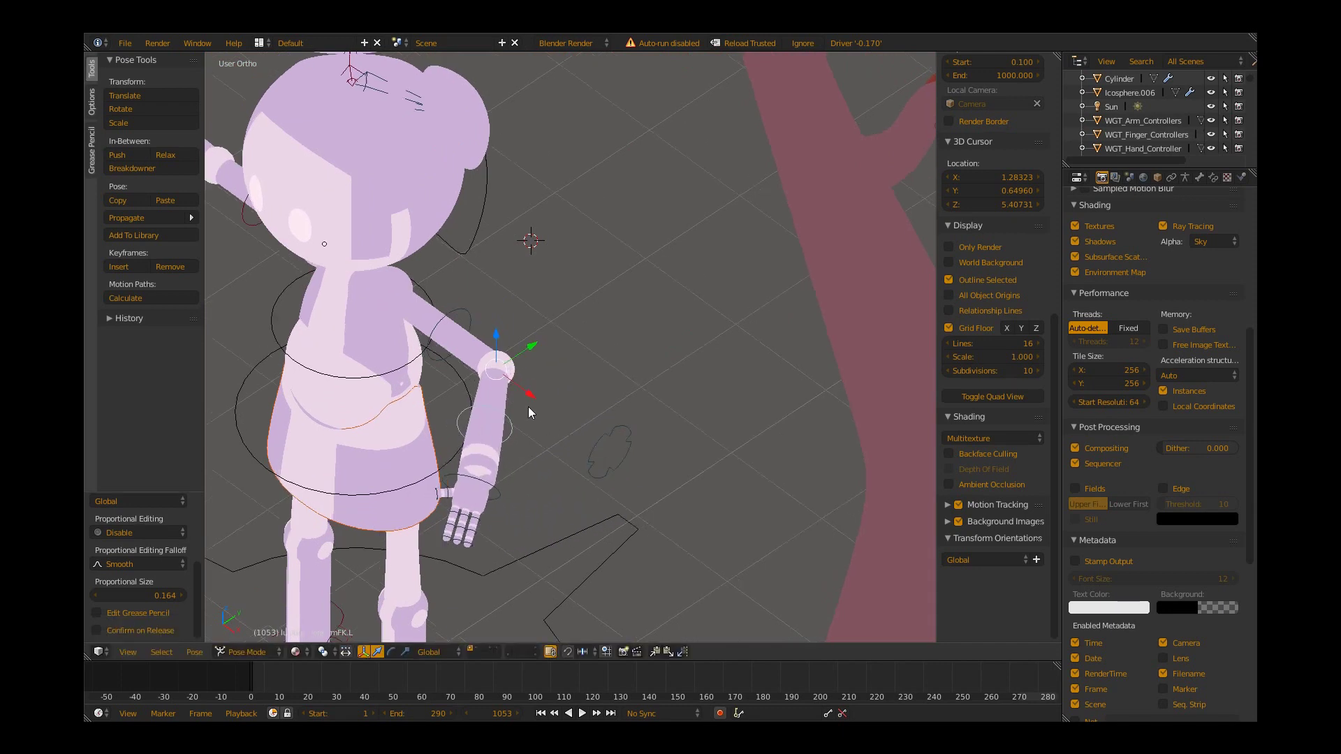
# - Swing the left upper arm down toward her side
pyautogui.moveTo(524, 443); pyautogui.dragTo(469, 341, button='middle')
pyautogui.rightClick(459, 329)
pyautogui.press('r')
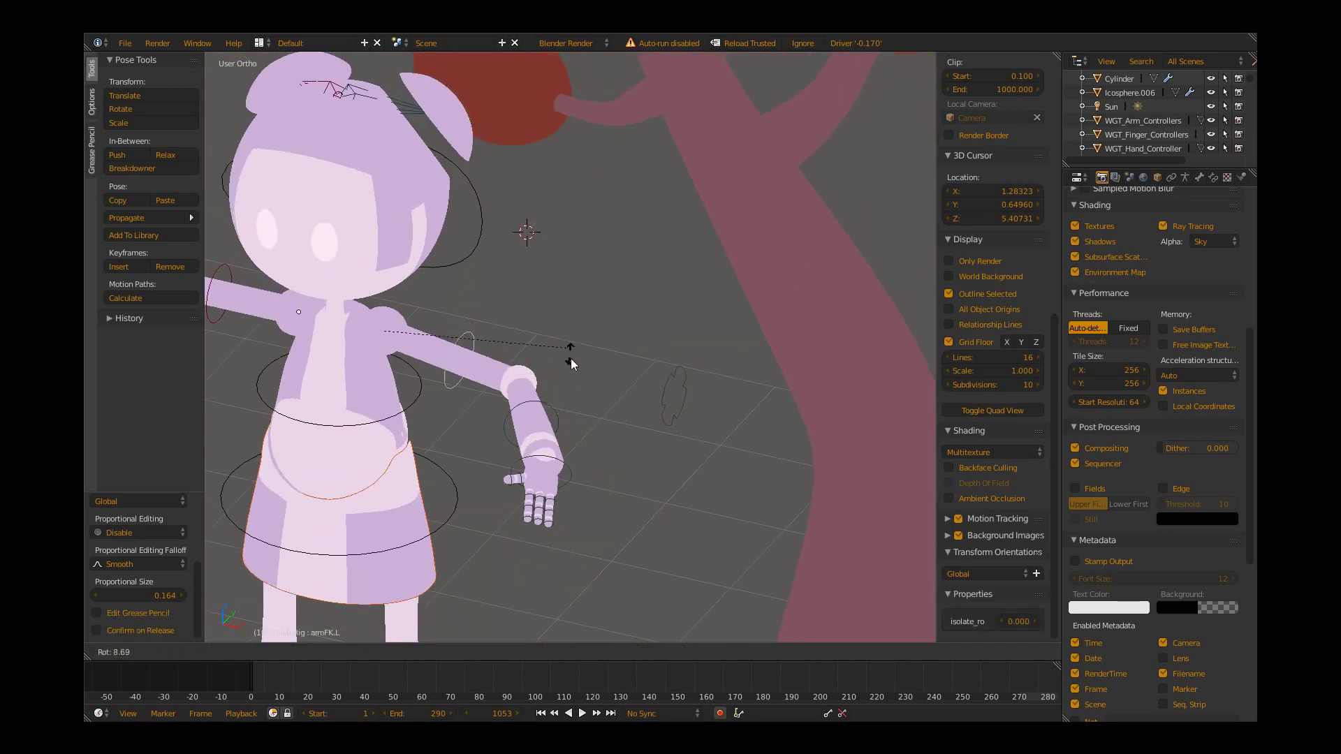
pyautogui.click(523, 458)
pyautogui.moveTo(521, 461)
pyautogui.mouseDown(button='middle')
pyautogui.moveTo(541, 367)
pyautogui.moveTo(495, 382)
pyautogui.moveTo(641, 386)
pyautogui.moveTo(573, 381)
pyautogui.moveTo(744, 443)
pyautogui.moveTo(625, 471)
pyautogui.moveTo(719, 371)
pyautogui.mouseUp(button='middle')
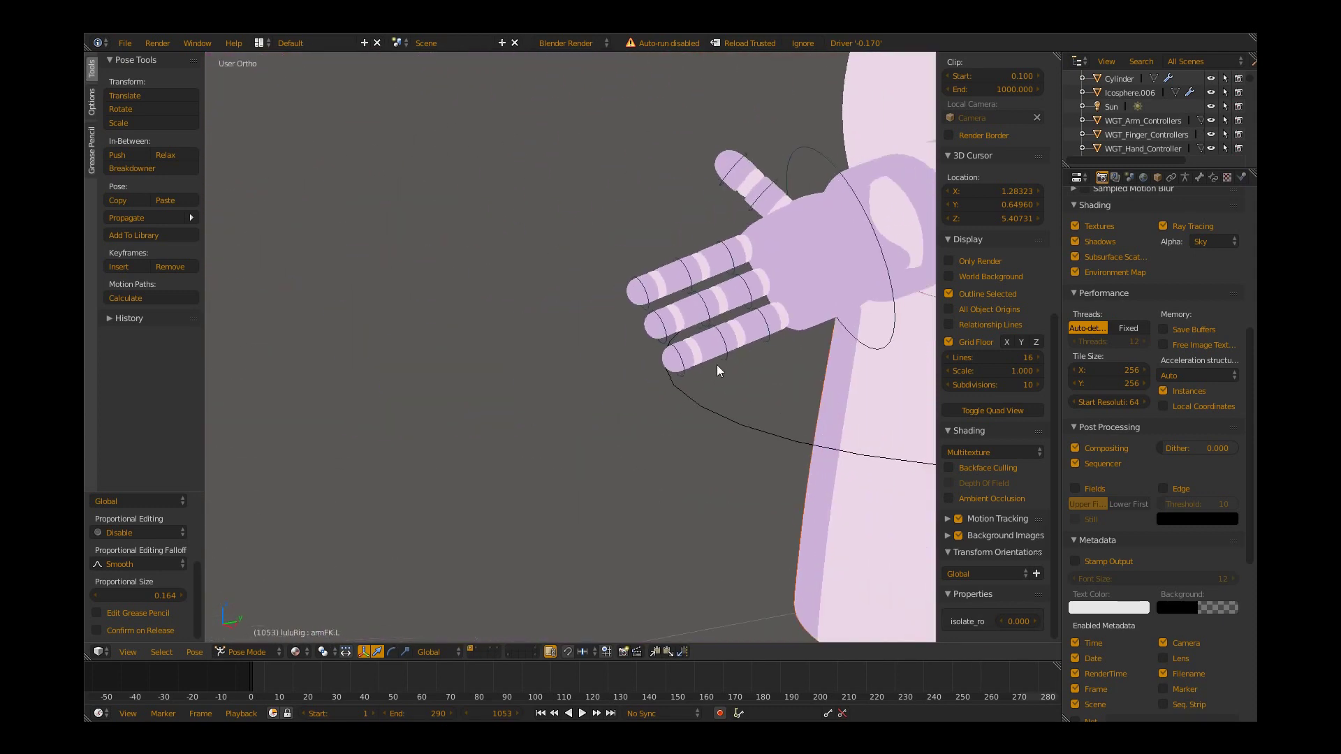
# - Bend the first finger bone of the left hand
pyautogui.scroll(3, 552, 393)
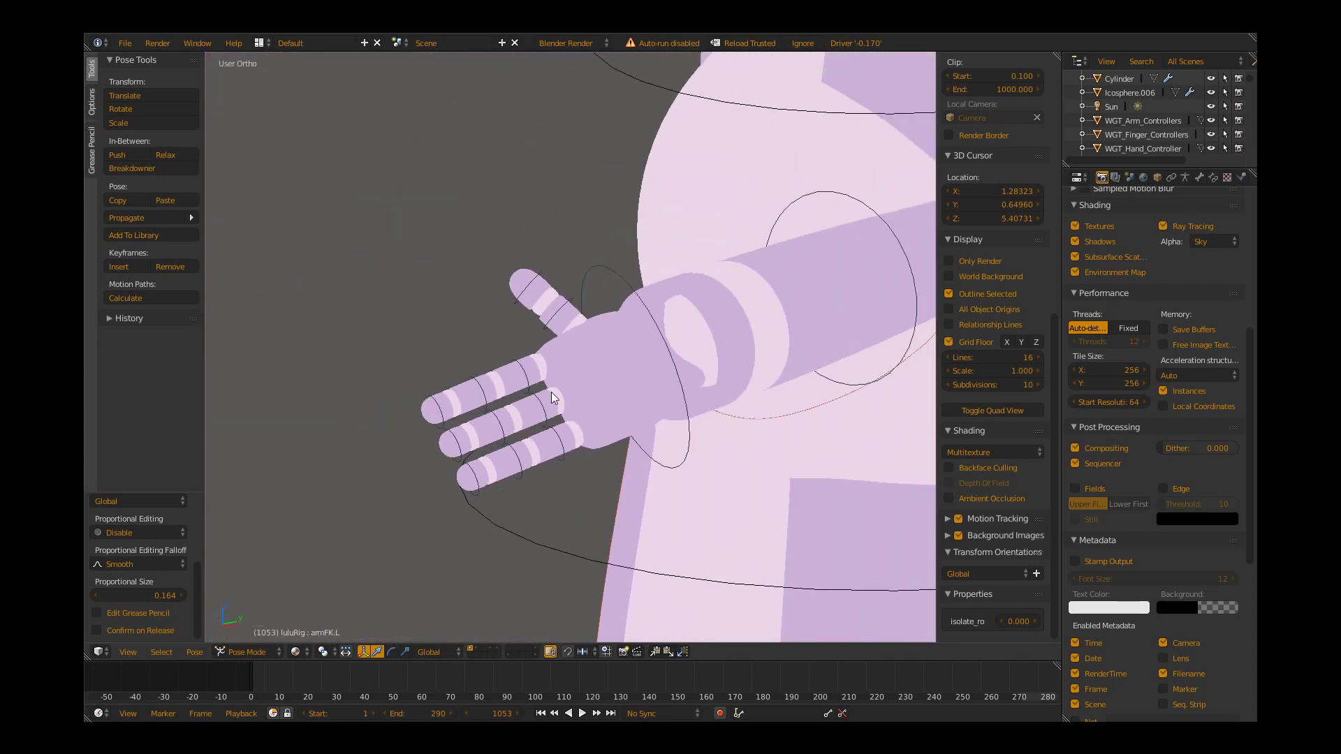
pyautogui.rightClick(565, 451)
pyautogui.moveTo(597, 466)
pyautogui.mouseDown(button='middle')
pyautogui.moveTo(590, 378)
pyautogui.moveTo(595, 448)
pyautogui.mouseUp(button='middle')
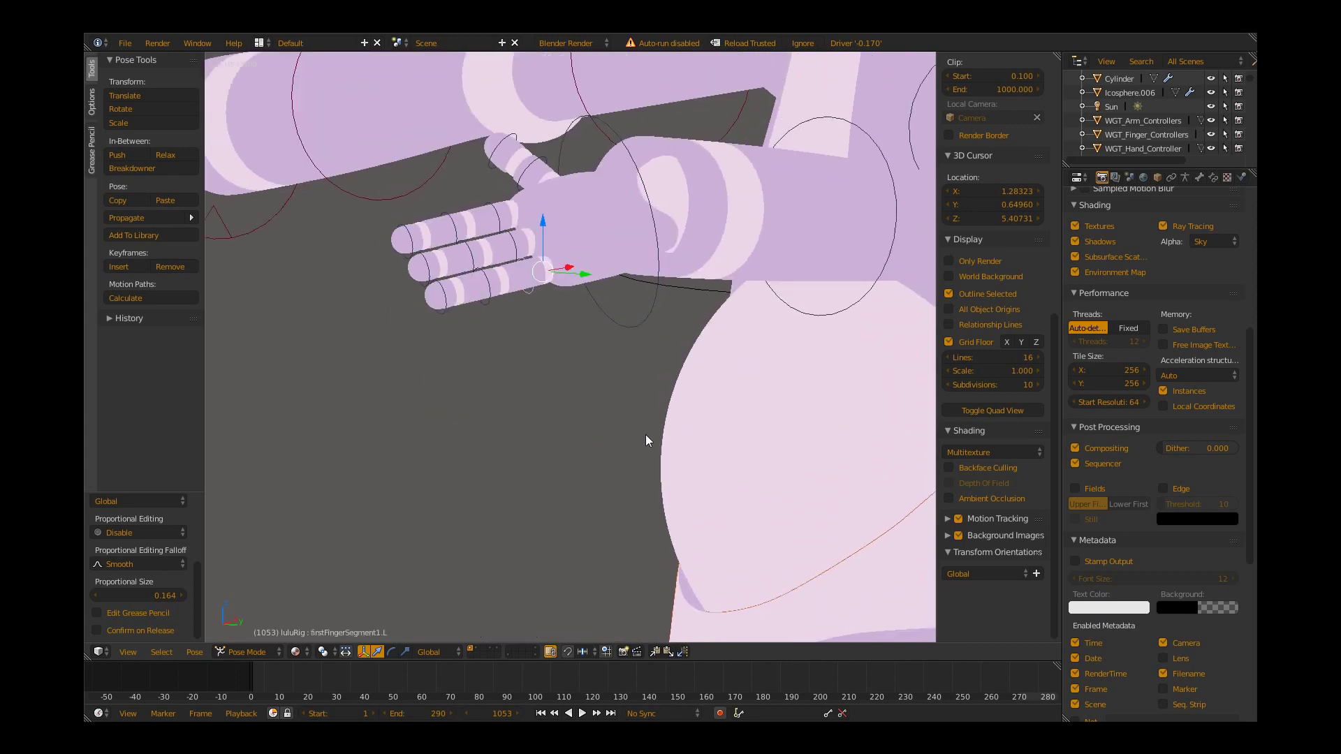
pyautogui.scroll(3, 645, 439)
pyautogui.scroll(2, 638, 424)
pyautogui.scroll(-4, 657, 412)
pyautogui.moveTo(657, 412)
pyautogui.mouseDown(button='middle')
pyautogui.moveTo(723, 458)
pyautogui.moveTo(718, 419)
pyautogui.mouseUp(button='middle')
pyautogui.press('r')
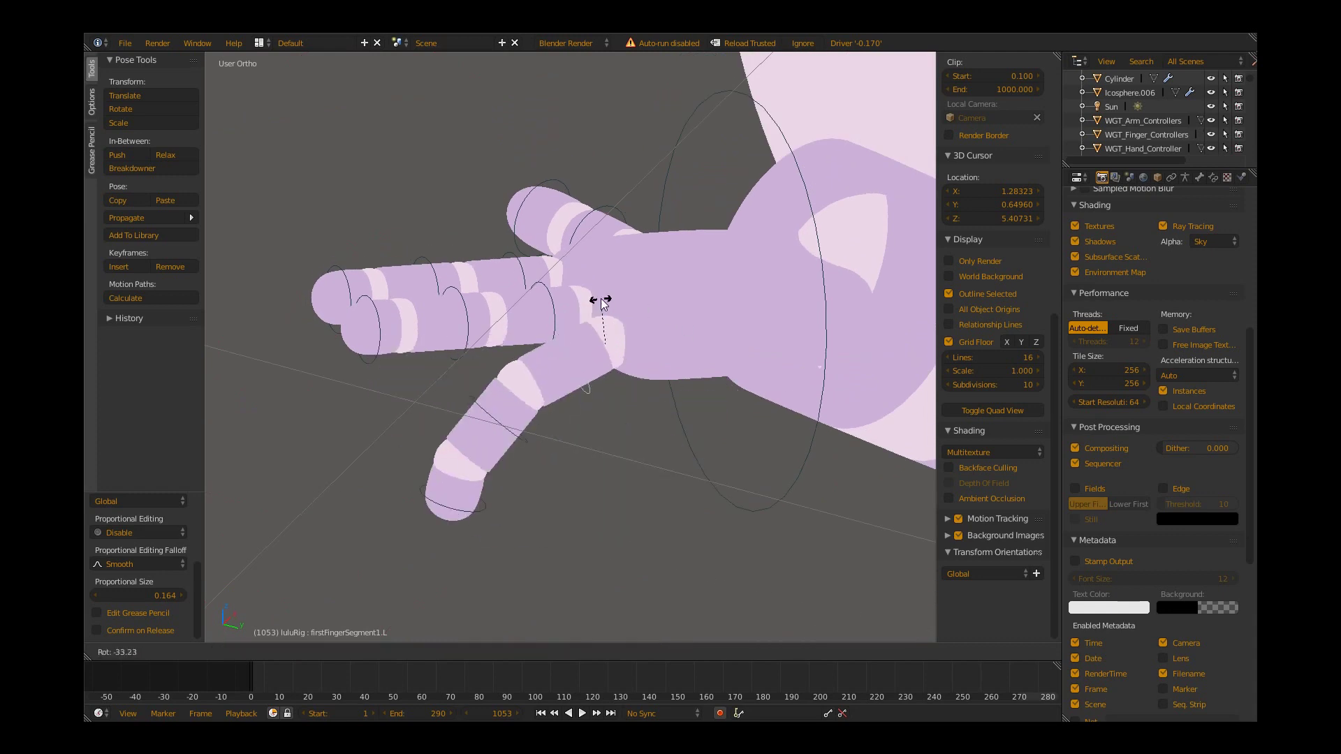
pyautogui.click(559, 302)
# - Bend the second and third finger bones
pyautogui.rightClick(554, 300)
pyautogui.press('r')
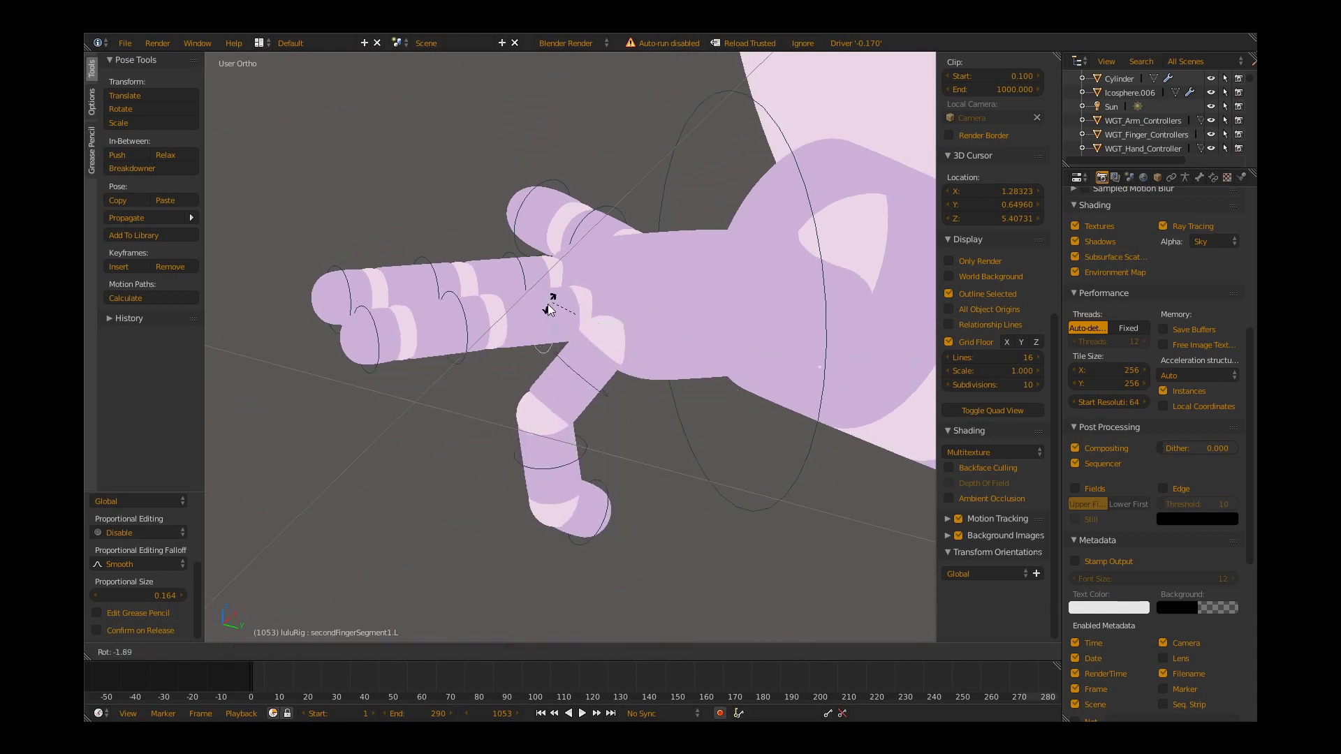
pyautogui.click(536, 355)
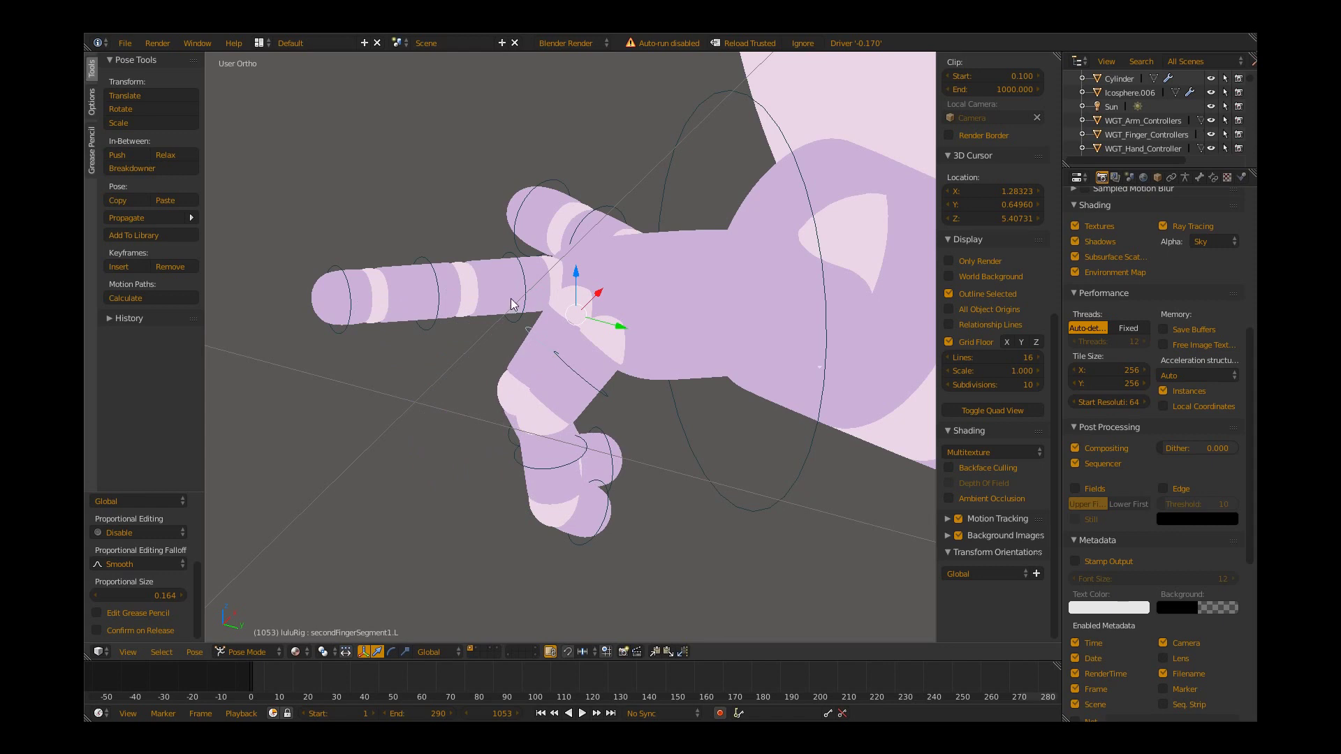
pyautogui.press('r')
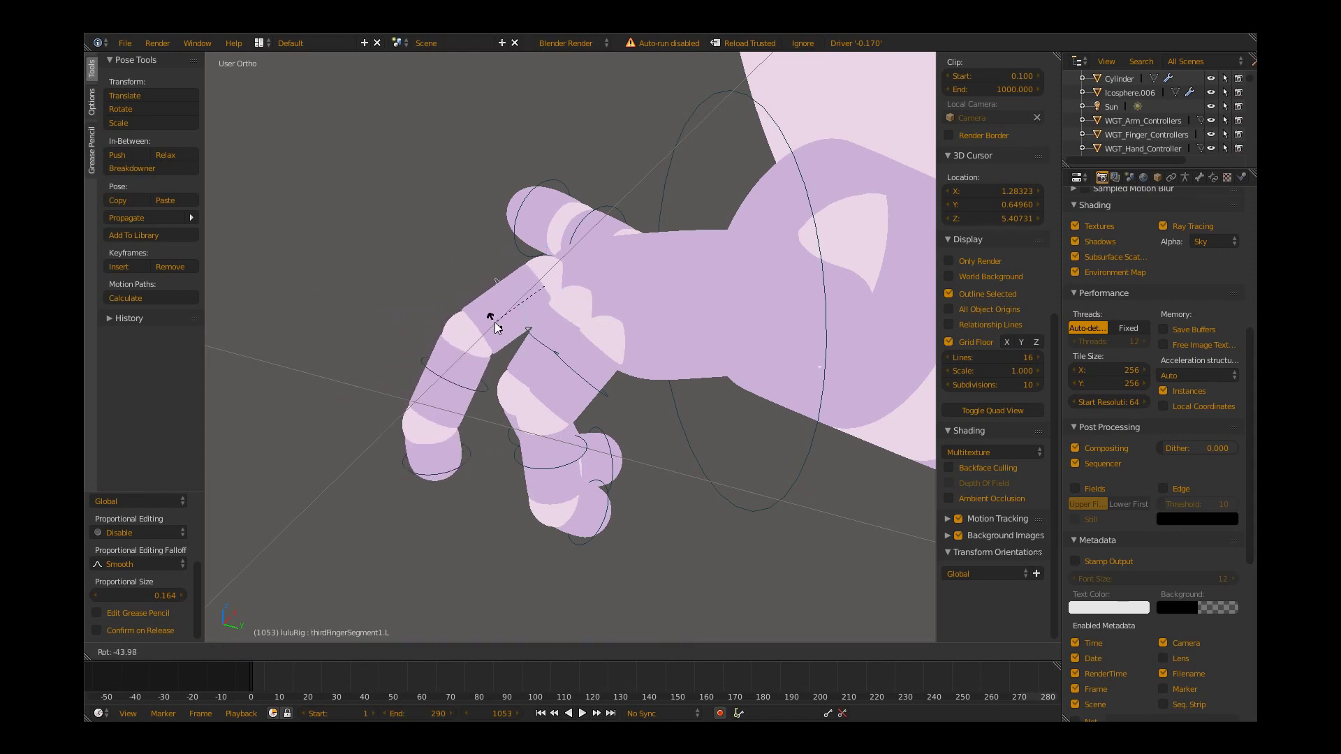
pyautogui.click(492, 315)
# - Curl the left hand's finger bones further inward
pyautogui.moveTo(498, 318); pyautogui.dragTo(579, 391, button='middle')
pyautogui.scroll(-3, 577, 391)
pyautogui.moveTo(624, 443); pyautogui.dragTo(609, 361, button='middle')
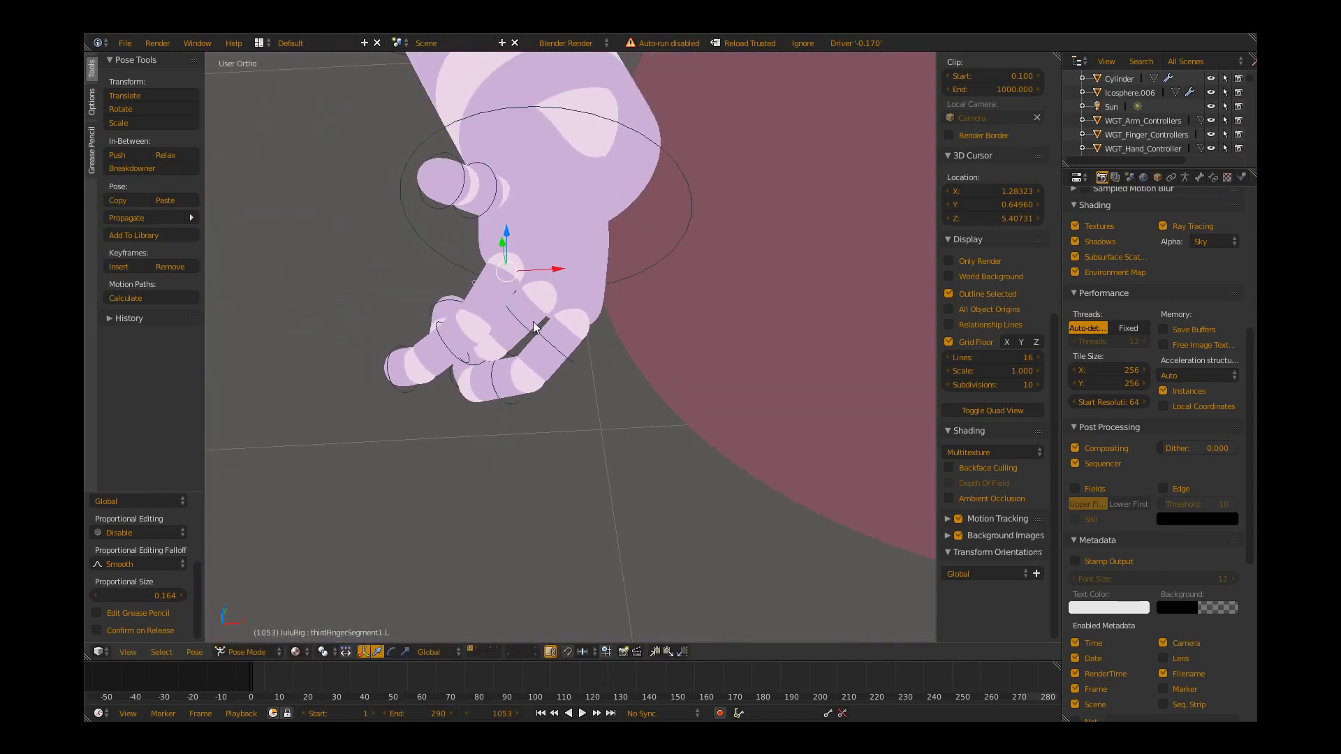
pyautogui.scroll(3, 609, 362)
pyautogui.moveTo(483, 286)
pyautogui.mouseDown(button='middle')
pyautogui.moveTo(637, 276)
pyautogui.moveTo(666, 284)
pyautogui.moveTo(666, 312)
pyautogui.mouseUp(button='middle')
pyautogui.press('r')
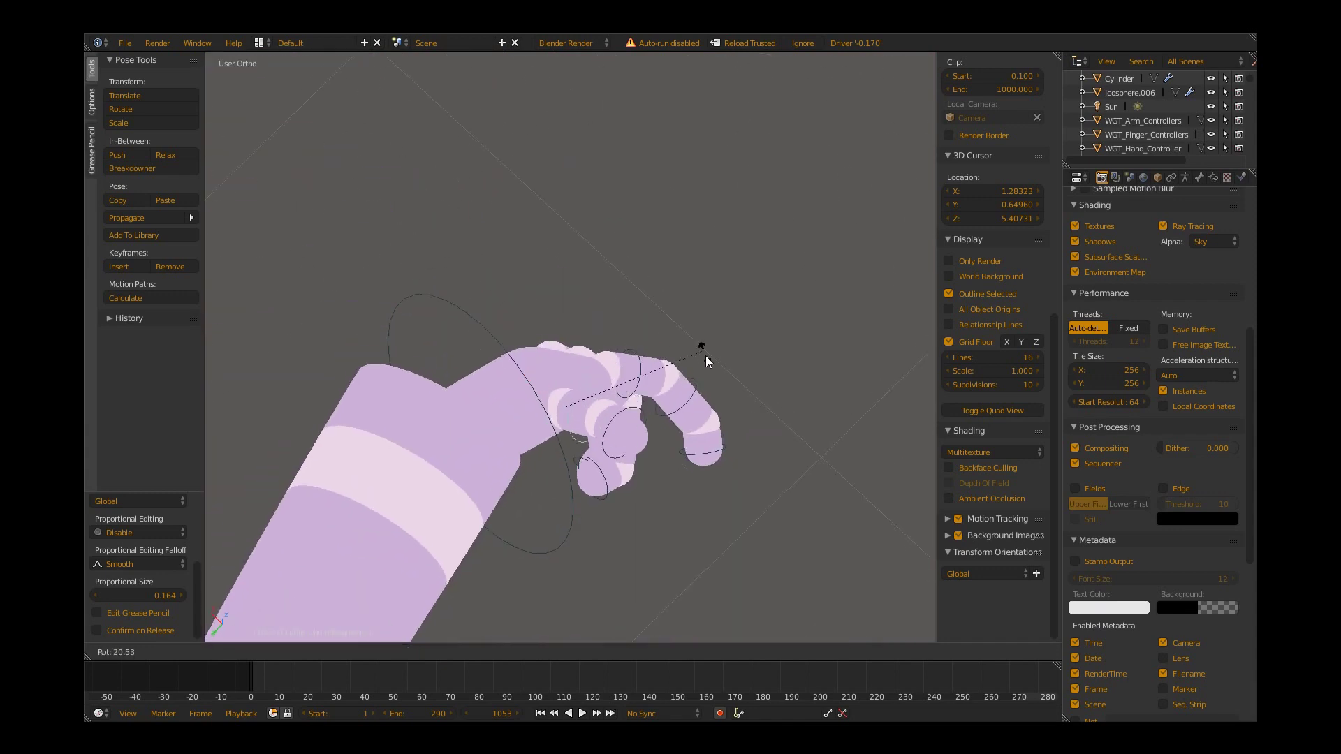
pyautogui.click(686, 380)
# - Rotate the left thumb bone inward
pyautogui.moveTo(687, 380)
pyautogui.mouseDown(button='middle')
pyautogui.moveTo(450, 323)
pyautogui.moveTo(490, 294)
pyautogui.moveTo(509, 251)
pyautogui.mouseUp(button='middle')
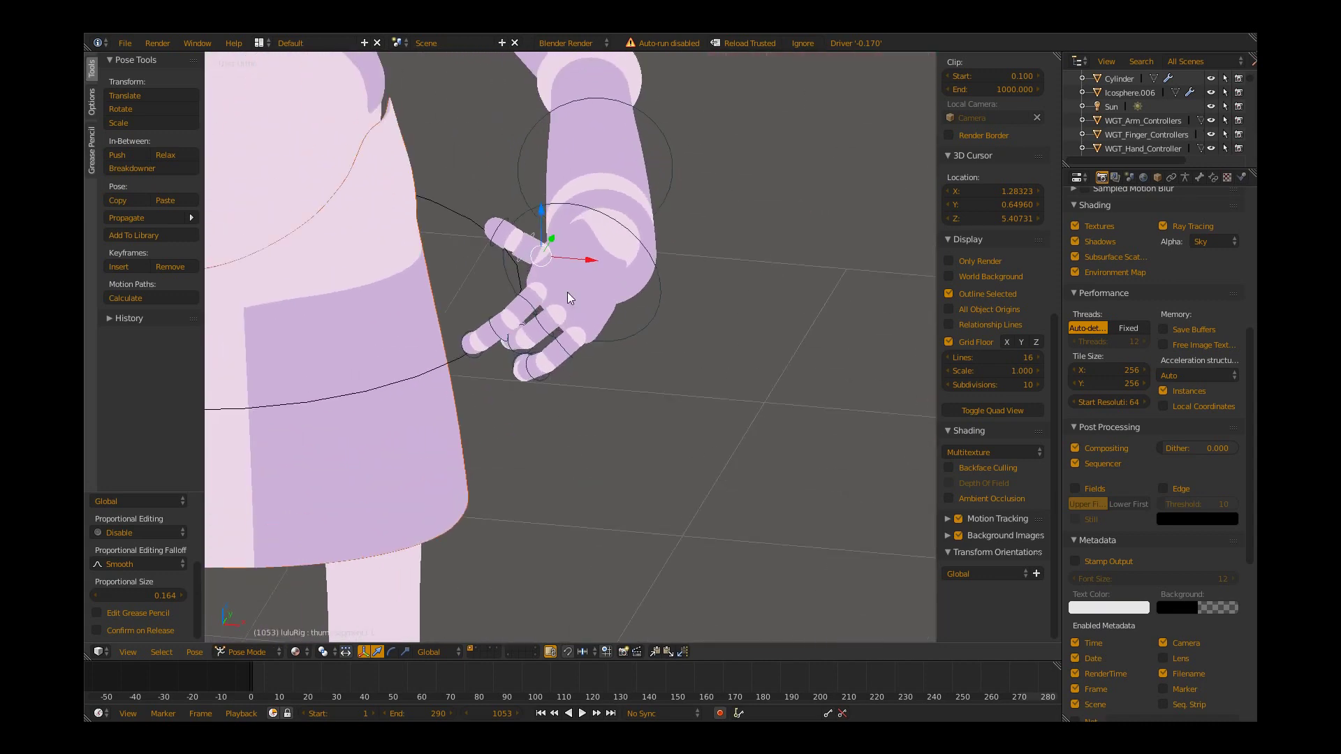
pyautogui.moveTo(567, 292)
pyautogui.mouseDown(button='middle')
pyautogui.moveTo(585, 239)
pyautogui.moveTo(646, 277)
pyautogui.moveTo(713, 275)
pyautogui.moveTo(491, 247)
pyautogui.mouseUp(button='middle')
pyautogui.press('r')
pyautogui.click(554, 235)
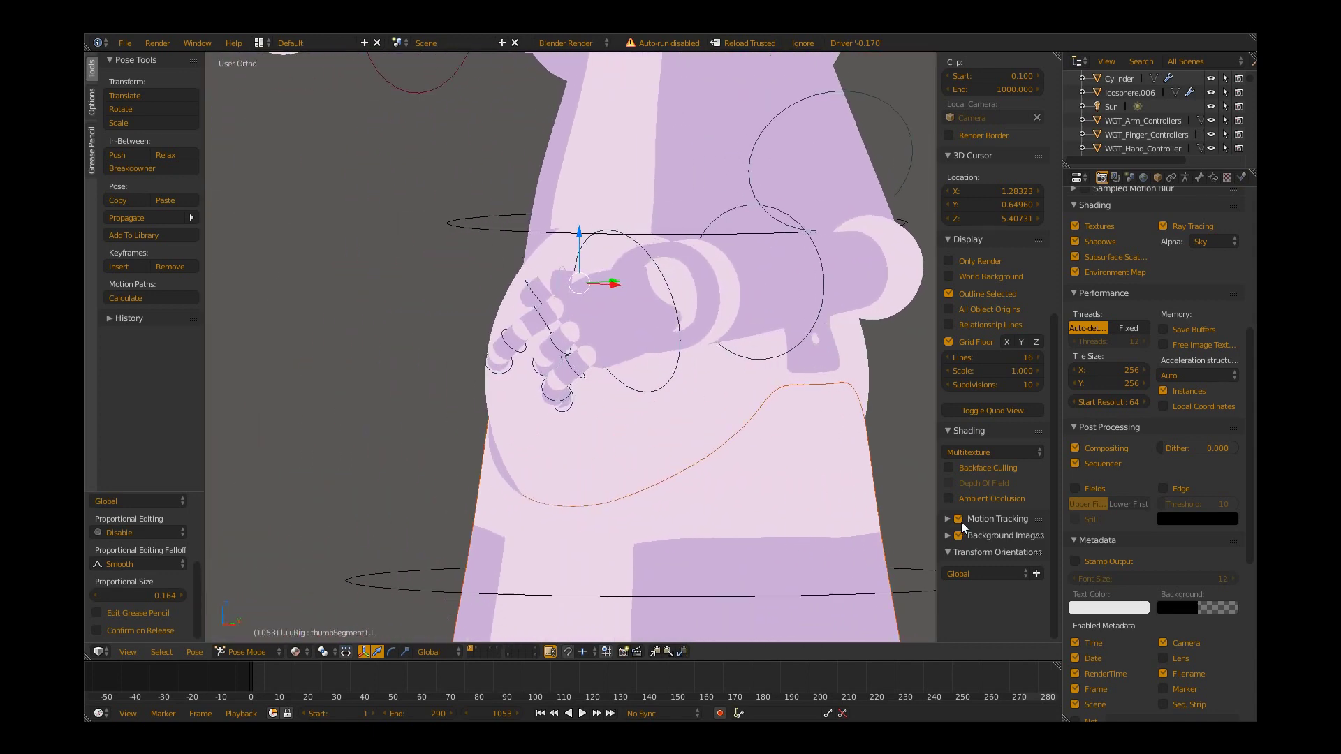
# - Enable Ambient Occlusion in the viewport shading and view the whole pointing character
pyautogui.click(948, 498)
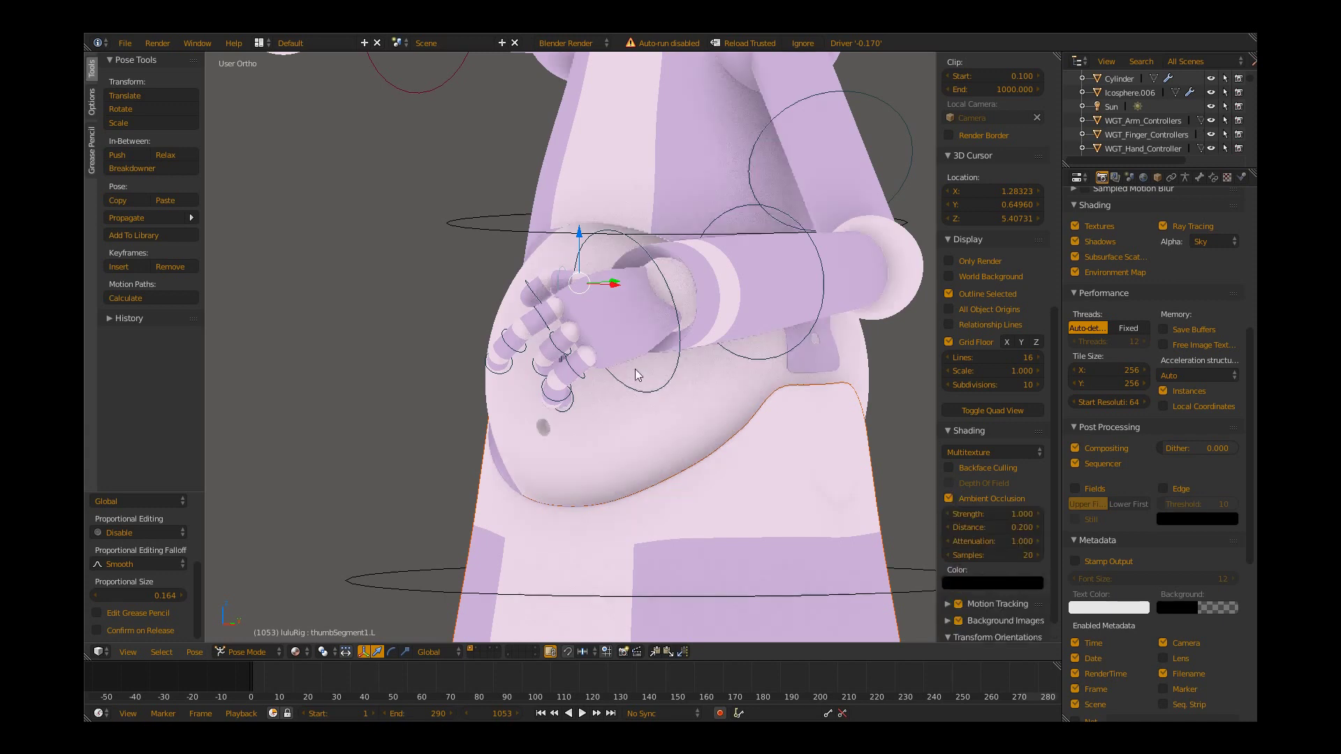
pyautogui.moveTo(635, 369); pyautogui.dragTo(700, 389, button='middle')
pyautogui.scroll(2, 639, 362)
pyautogui.scroll(-4, 571, 351)
pyautogui.scroll(-2, 573, 359)
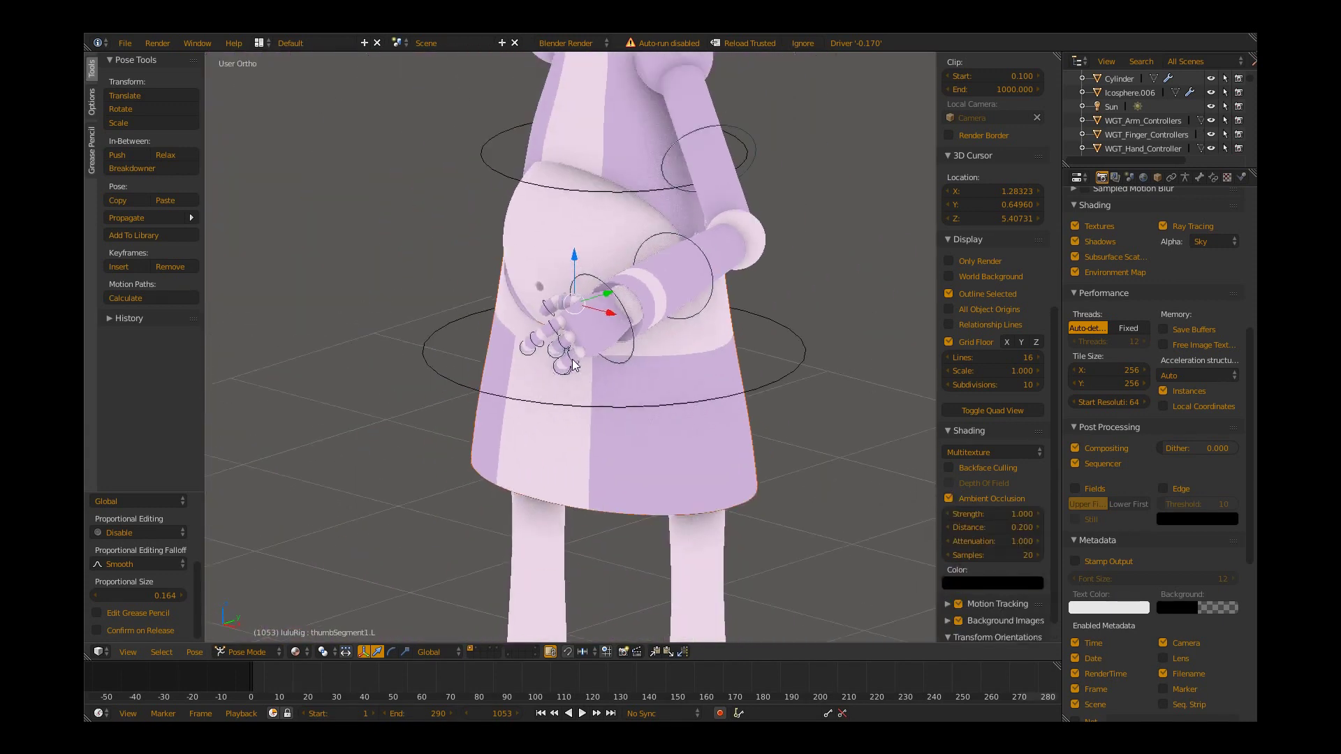
pyautogui.moveTo(573, 360)
pyautogui.mouseDown(button='middle')
pyautogui.moveTo(649, 345)
pyautogui.moveTo(688, 409)
pyautogui.moveTo(592, 388)
pyautogui.moveTo(630, 398)
pyautogui.moveTo(520, 392)
pyautogui.moveTo(649, 404)
pyautogui.moveTo(635, 408)
pyautogui.mouseUp(button='middle')
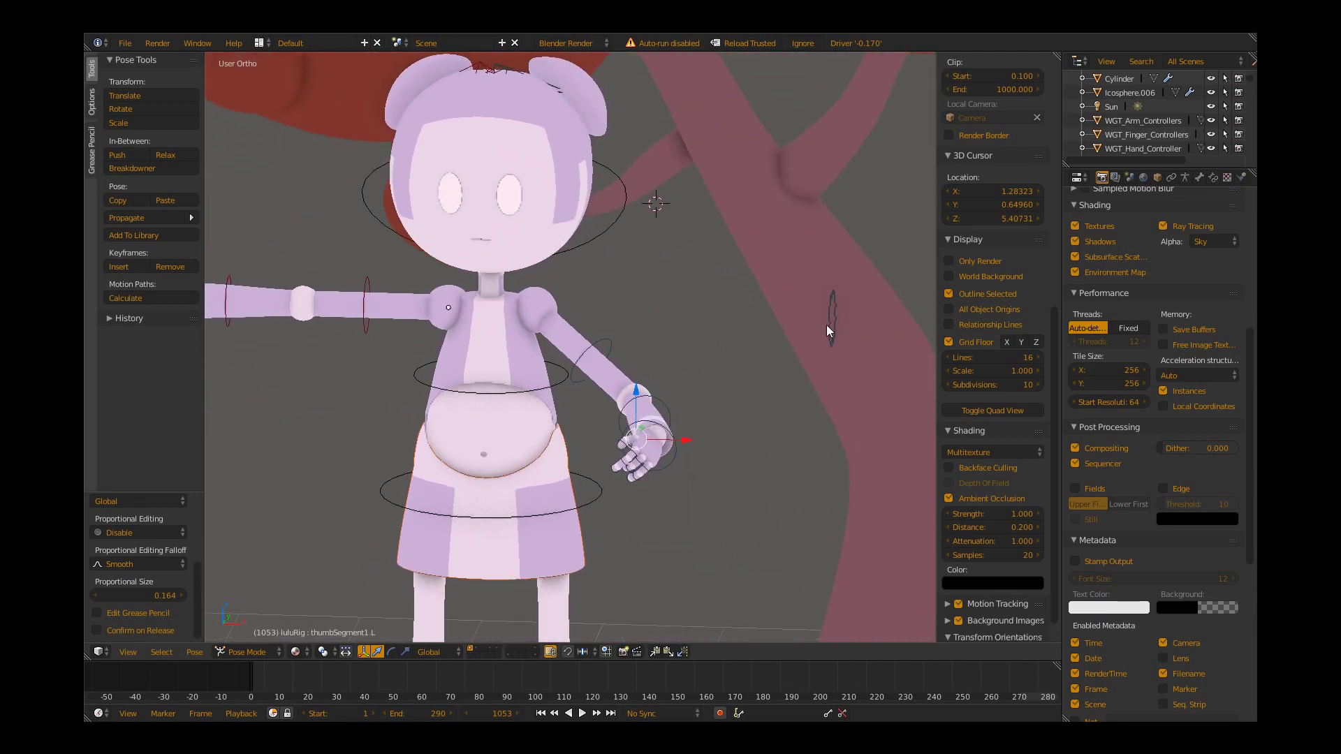
# - Select the left hand's IK controller
pyautogui.rightClick(825, 322)
pyautogui.keyDown('shift'); pyautogui.moveTo(815, 343); pyautogui.dragTo(752, 342, button='middle'); pyautogui.keyUp('shift')
pyautogui.scroll(-3, 1002, 551)
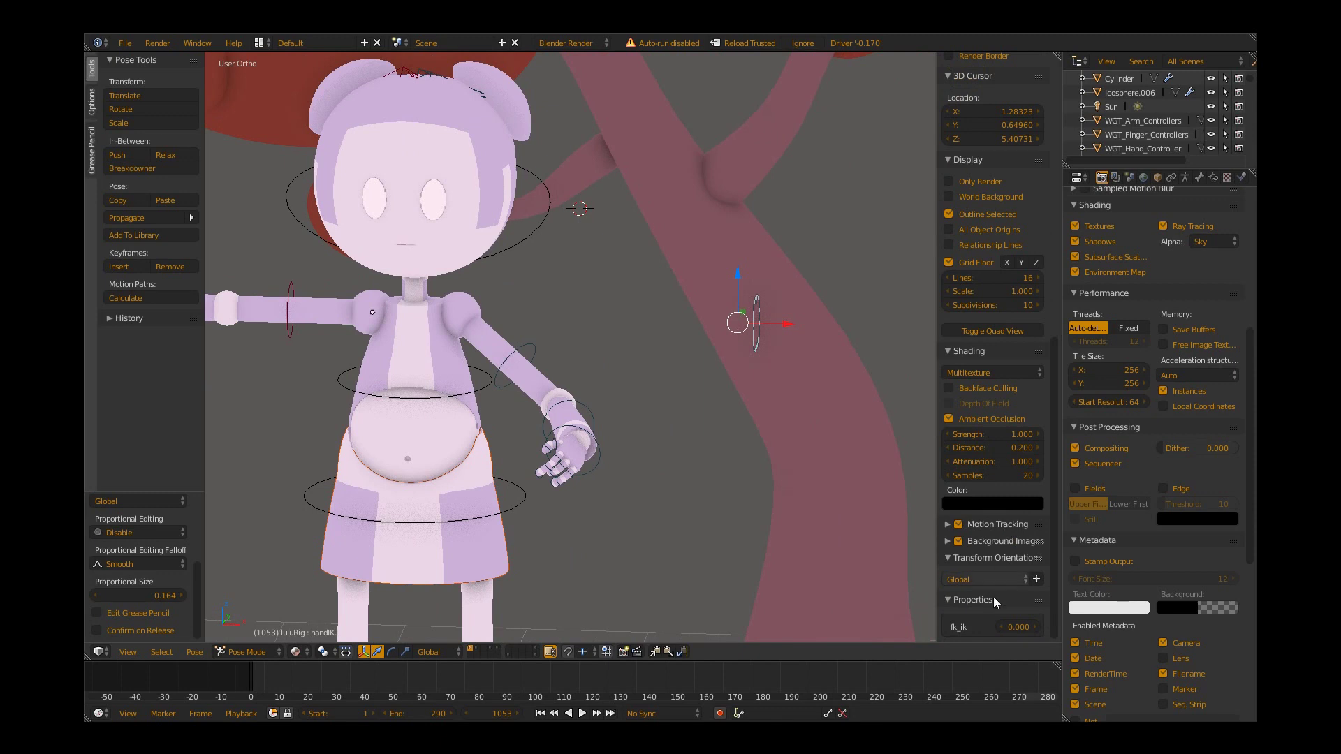
# - Set the left arm's fk_ik slider to 1.000 and compare the FK and IK poses
pyautogui.moveTo(1014, 629); pyautogui.dragTo(1069, 630)
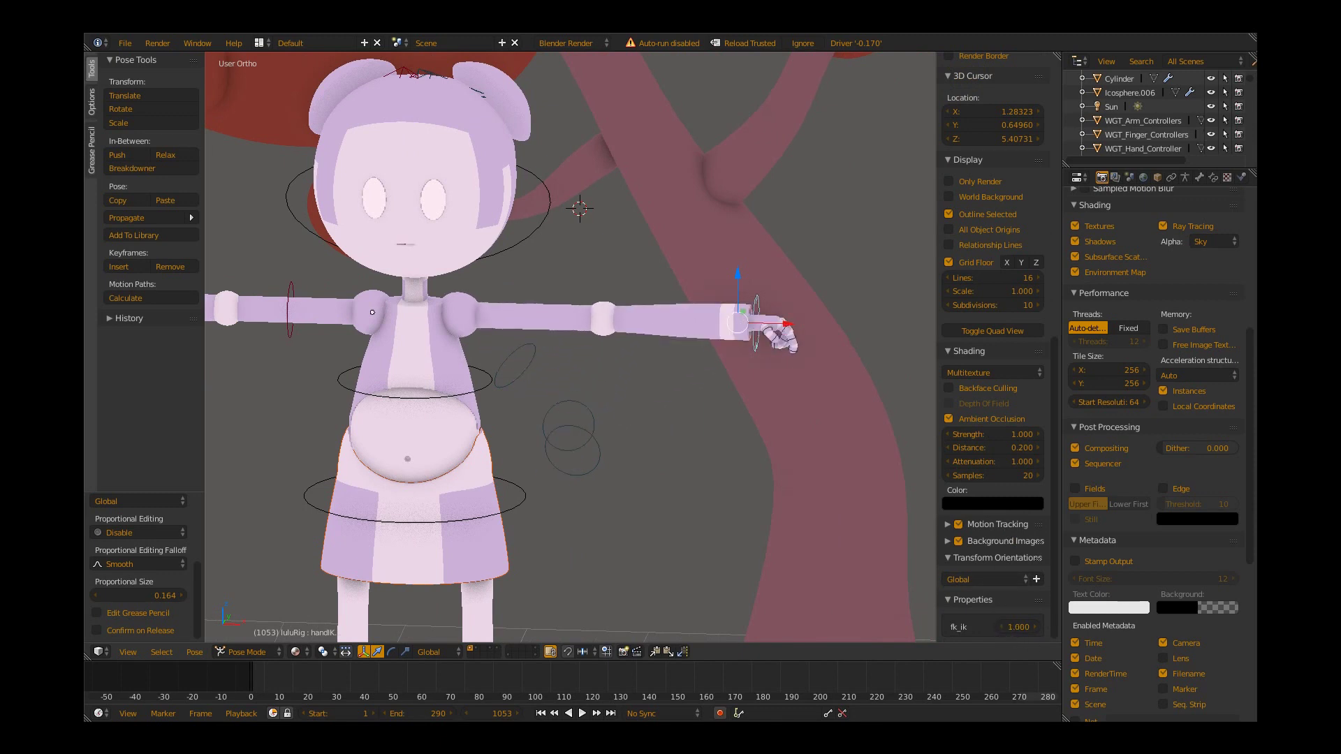
pyautogui.moveTo(687, 386)
pyautogui.mouseDown(button='middle')
pyautogui.moveTo(600, 374)
pyautogui.moveTo(778, 412)
pyautogui.mouseUp(button='middle')
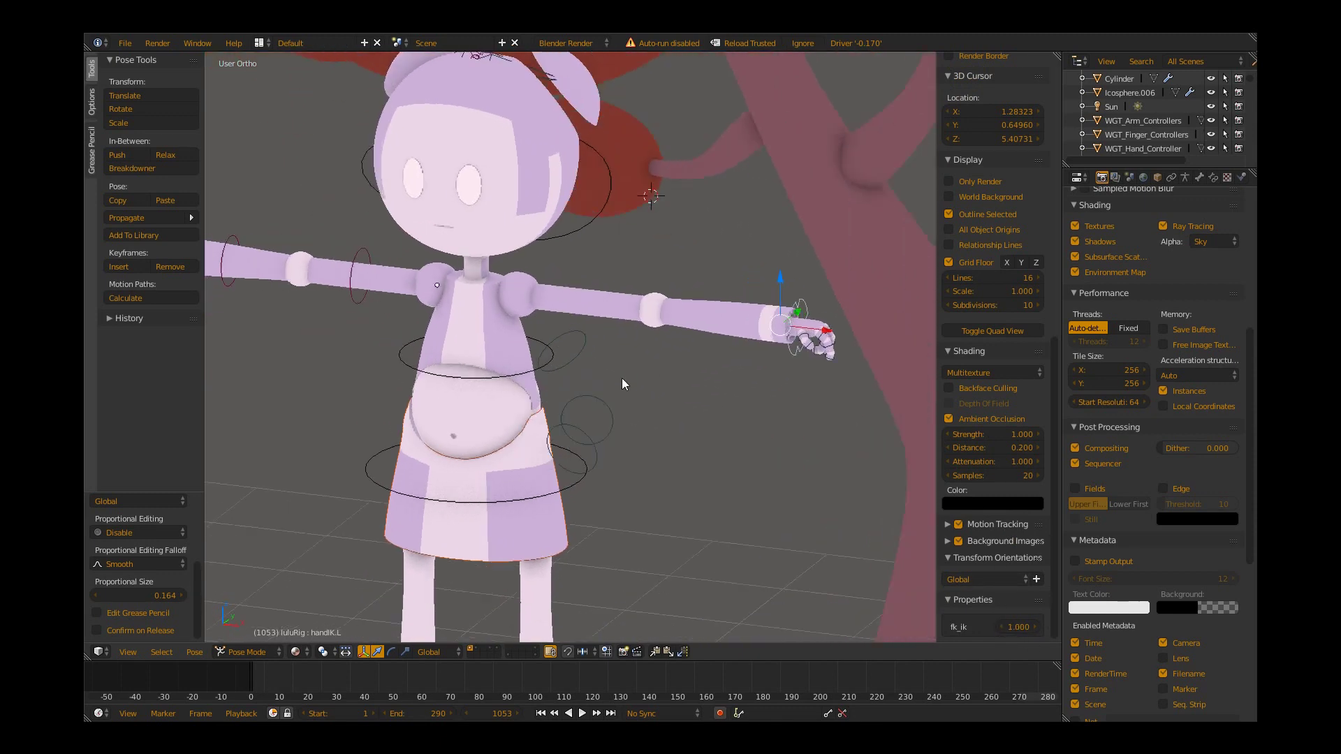
pyautogui.moveTo(1015, 626); pyautogui.dragTo(1014, 627)
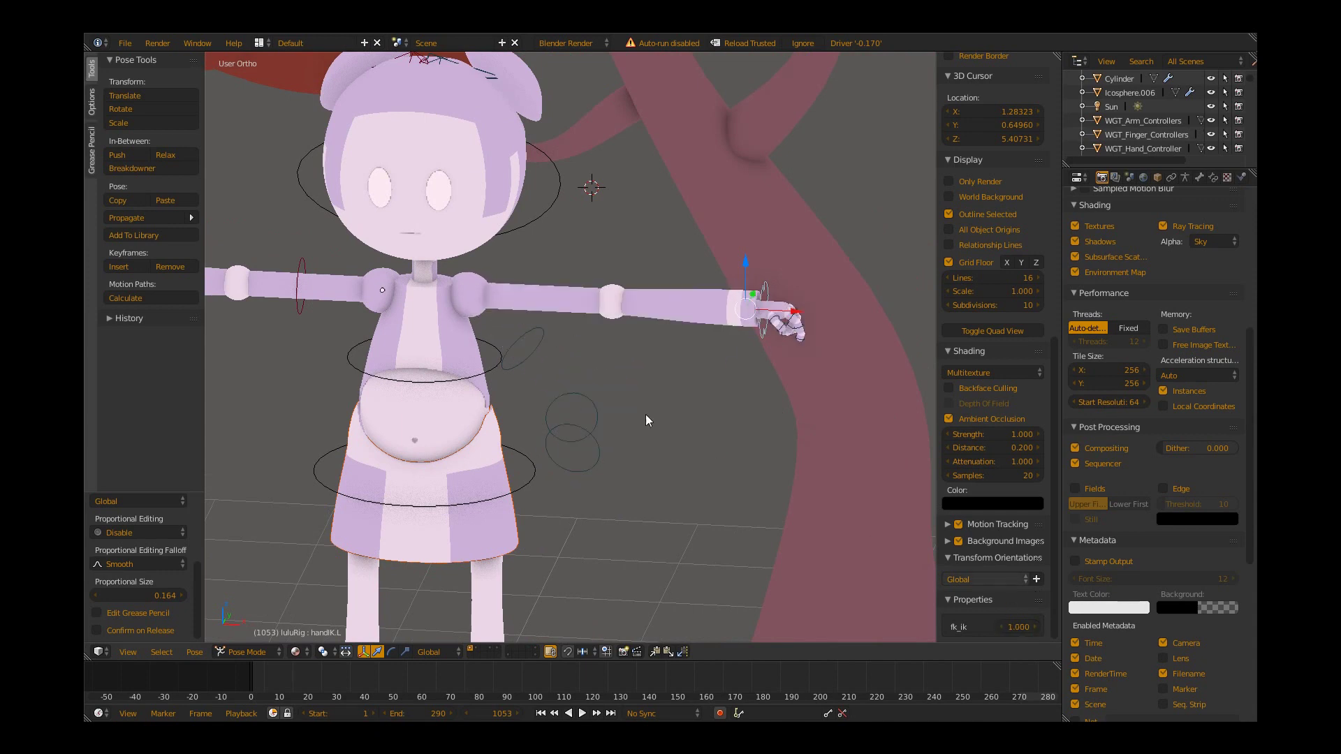
# - Orbit to a lower view and select the head control bone
pyautogui.moveTo(646, 413)
pyautogui.mouseDown(button='middle')
pyautogui.moveTo(624, 393)
pyautogui.moveTo(660, 393)
pyautogui.mouseUp(button='middle')
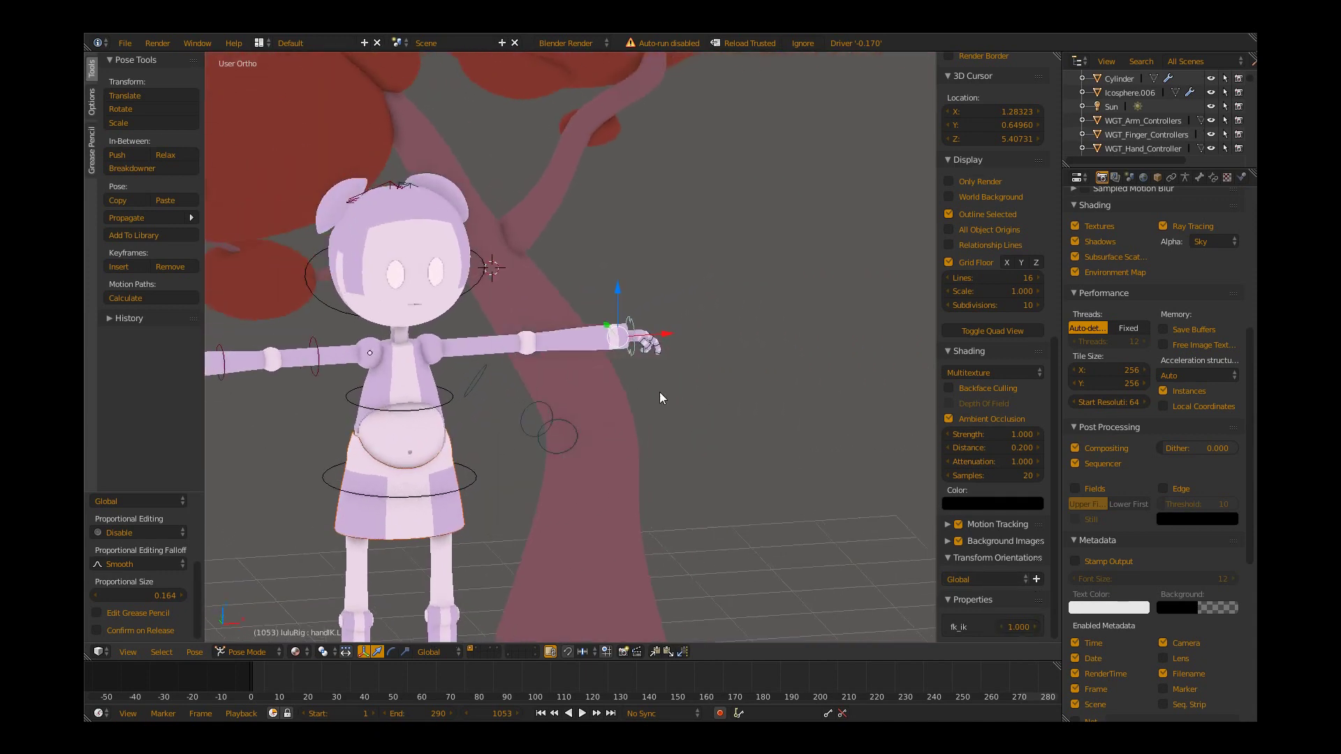
pyautogui.scroll(2, 660, 391)
pyautogui.moveTo(611, 344)
pyautogui.mouseDown(button='middle')
pyautogui.moveTo(615, 479)
pyautogui.moveTo(544, 453)
pyautogui.mouseUp(button='middle')
pyautogui.scroll(3, 591, 370)
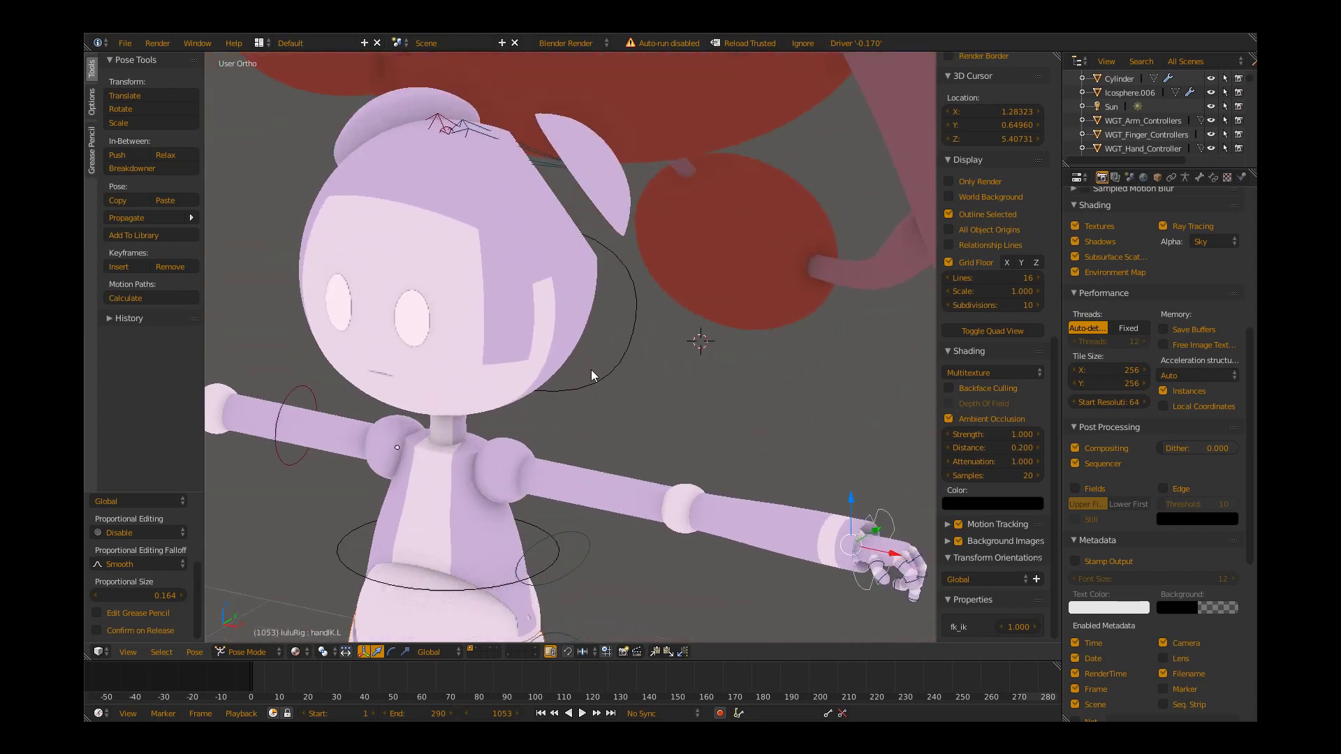
pyautogui.rightClick(593, 373)
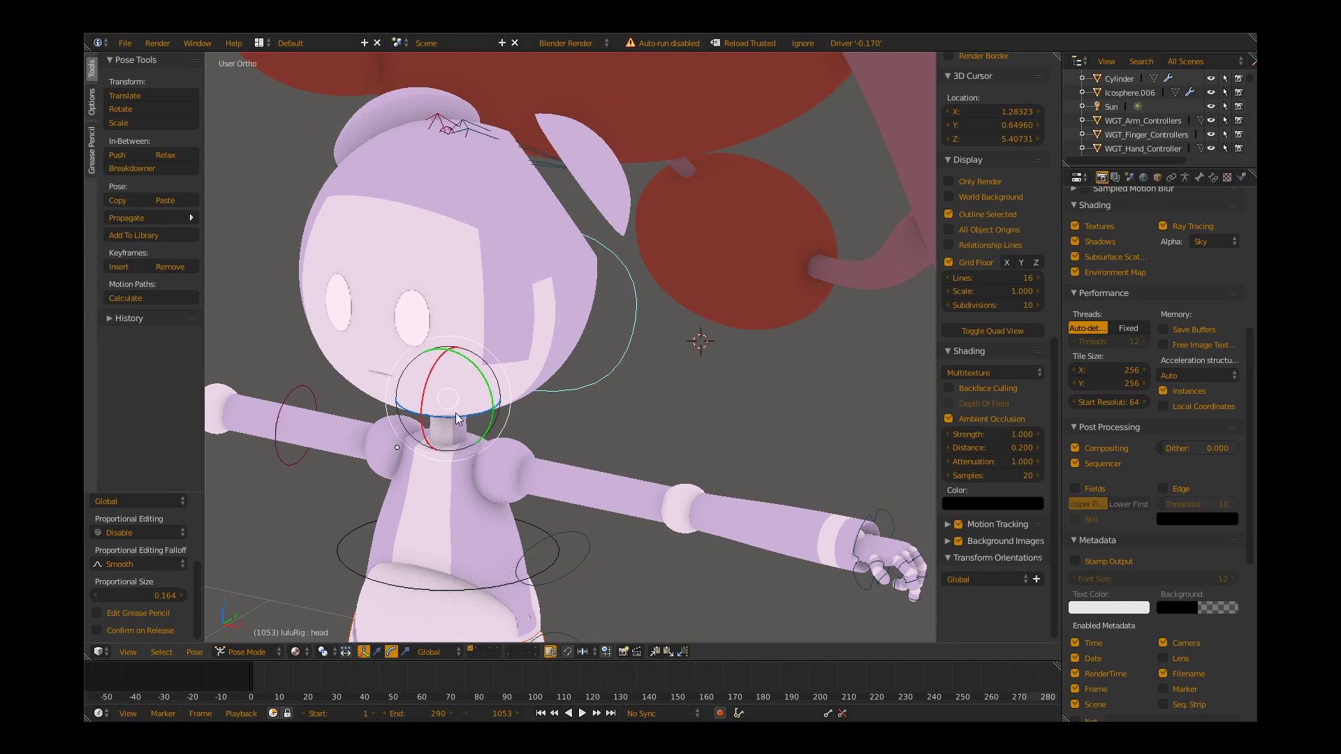
# - Rotate the head with the gizmo, then switch Transform Orientation to Normal and rotate again
pyautogui.moveTo(456, 419); pyautogui.dragTo(484, 419)
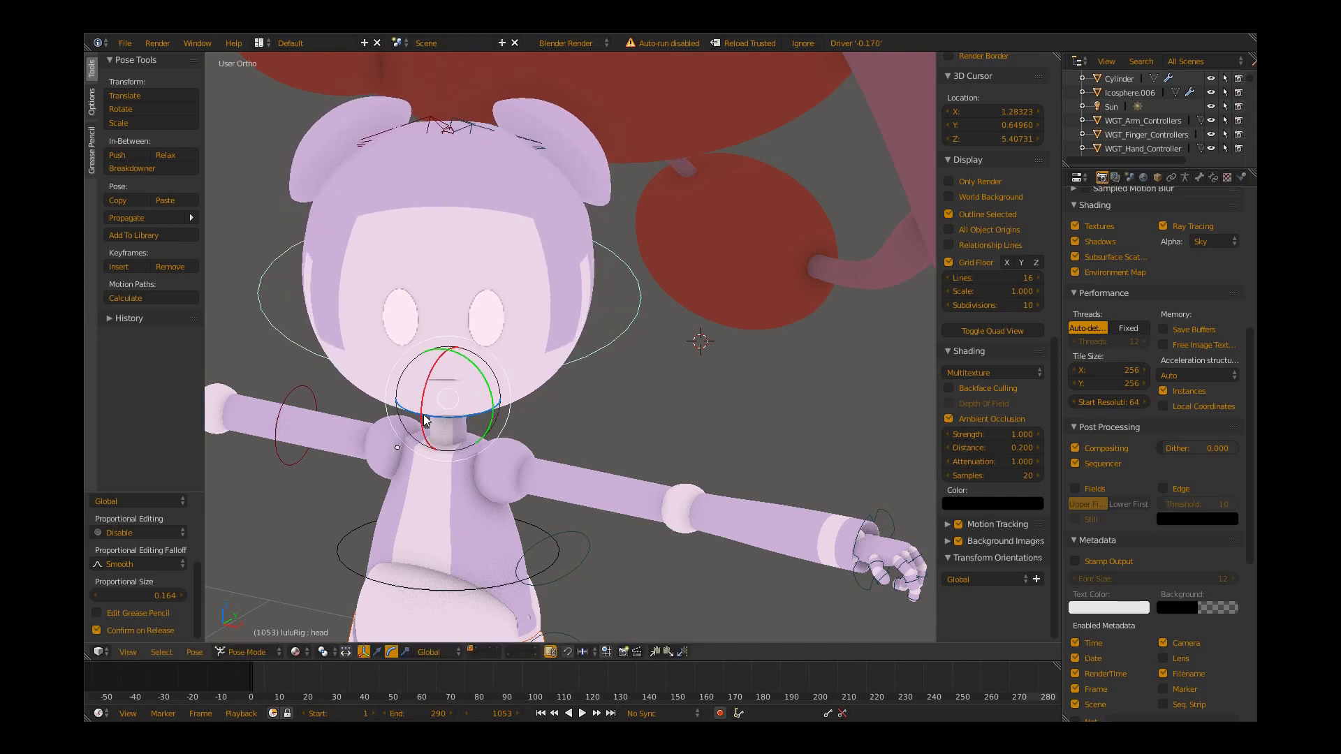
pyautogui.click(437, 652)
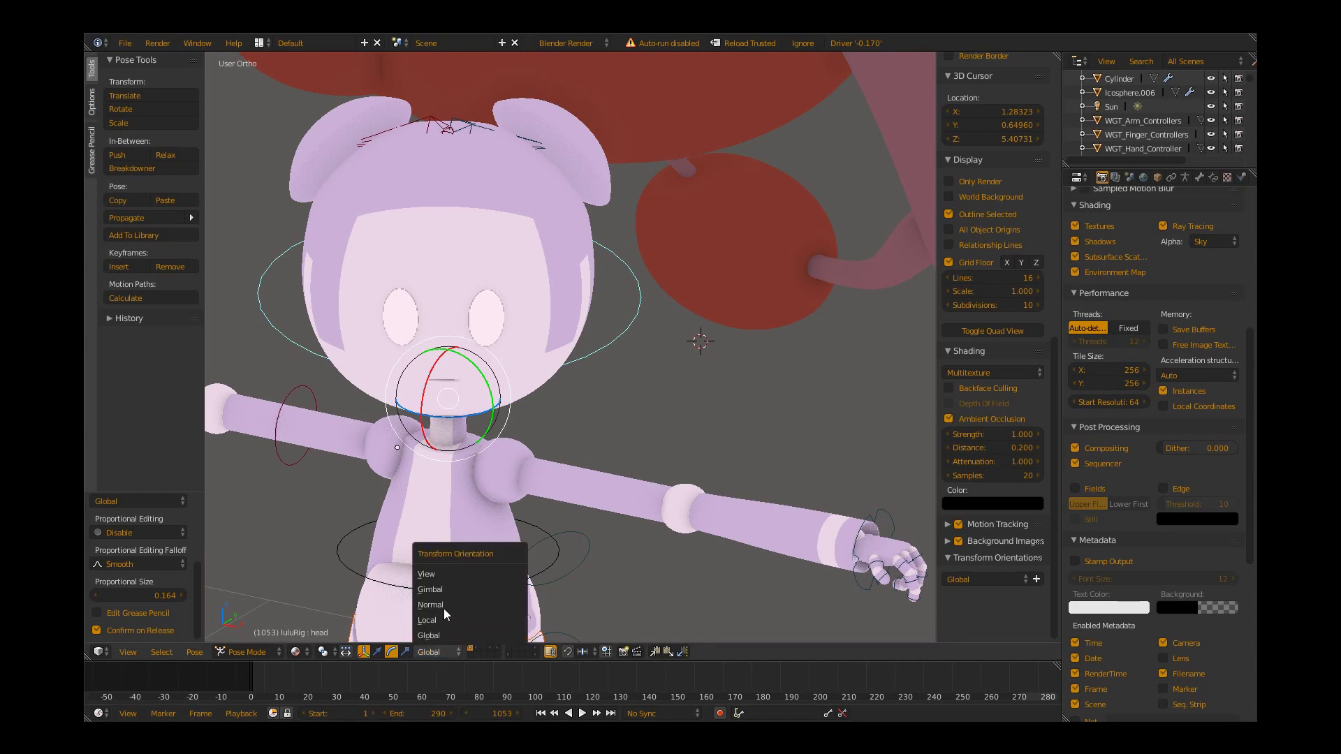
pyautogui.click(443, 606)
pyautogui.moveTo(445, 433); pyautogui.dragTo(448, 445)
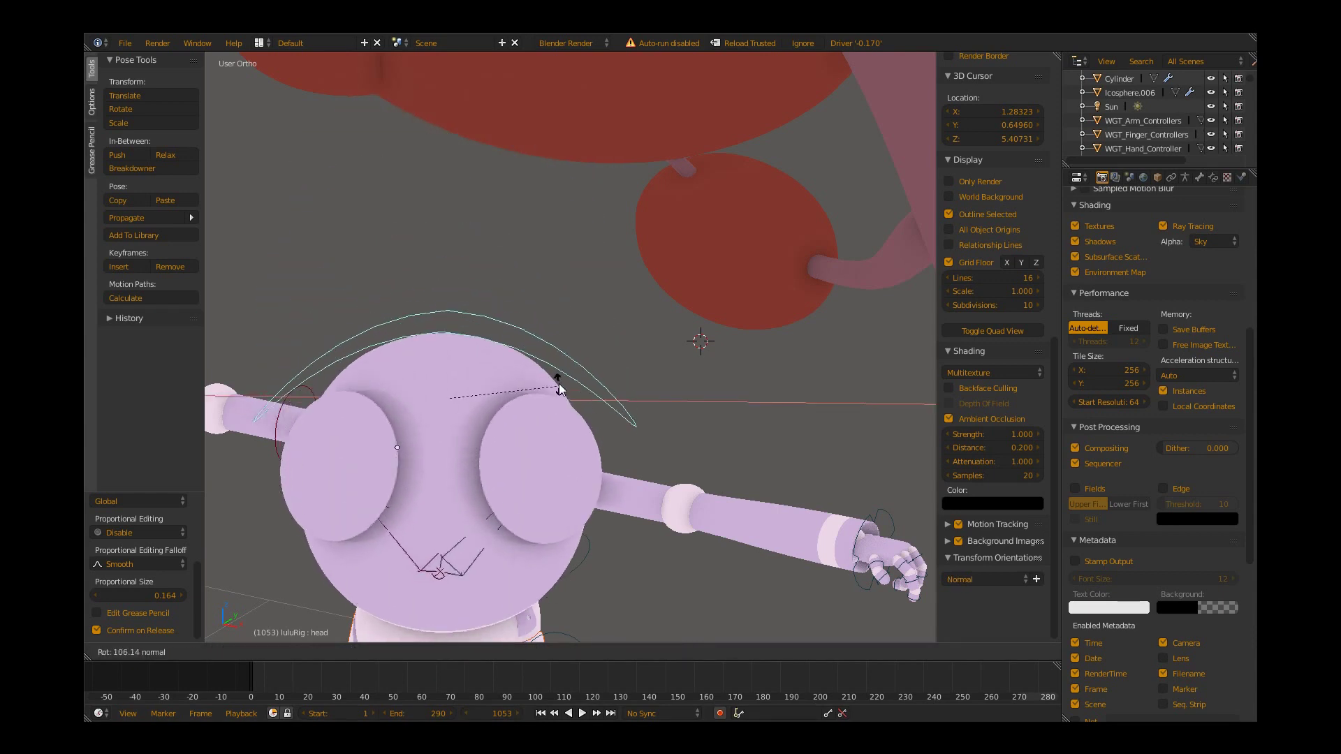
pyautogui.moveTo(447, 446)
pyautogui.mouseDown()
pyautogui.moveTo(453, 523)
pyautogui.moveTo(428, 506)
pyautogui.mouseUp()
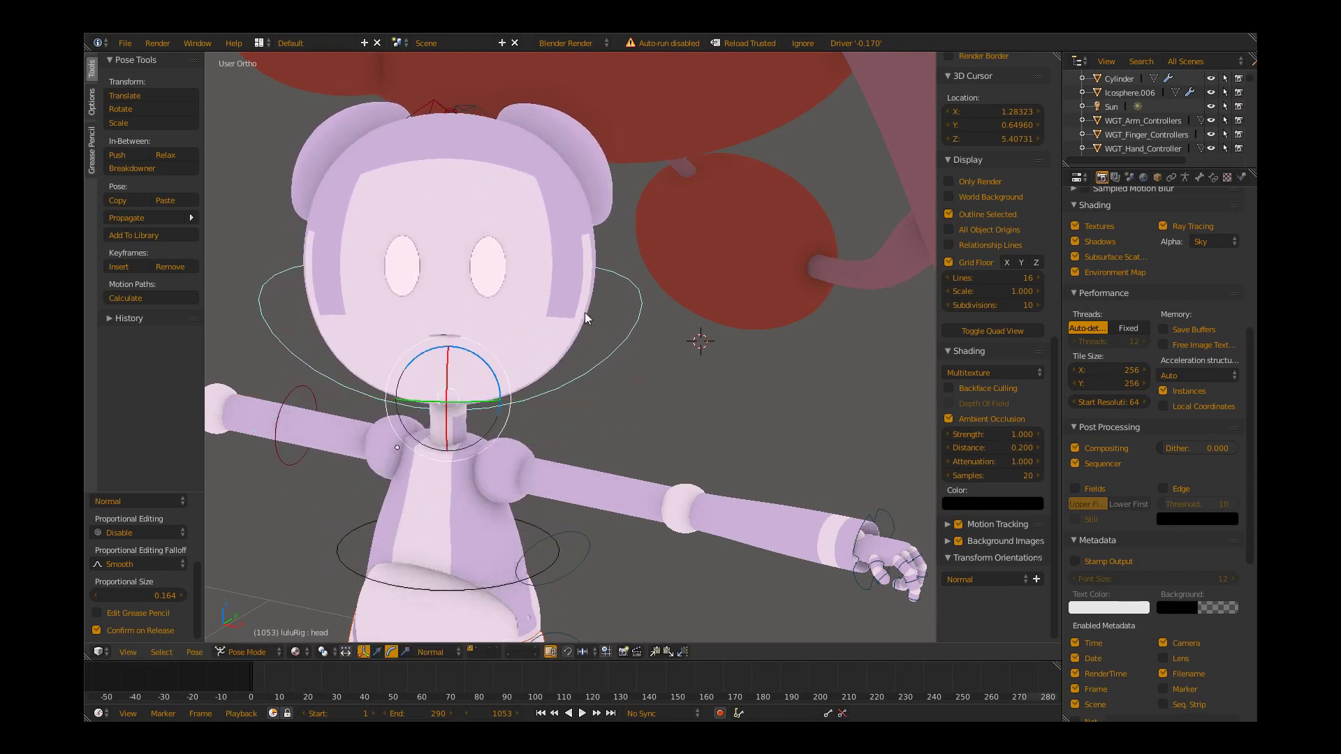
# - Select the head mesh in object mode and preview the Ah mouth shape key fully open
pyautogui.hotkey('ctrl', 'Tab')
pyautogui.rightClick(533, 362)
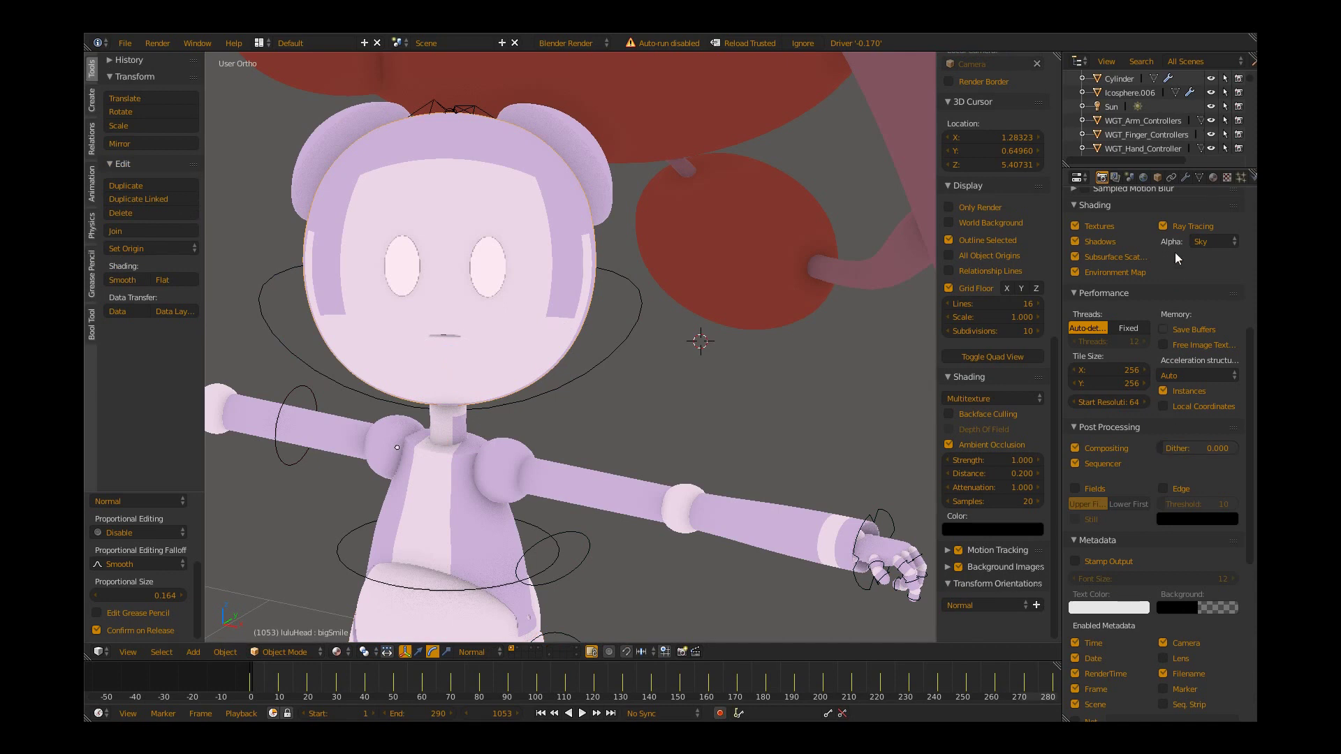
pyautogui.click(1198, 179)
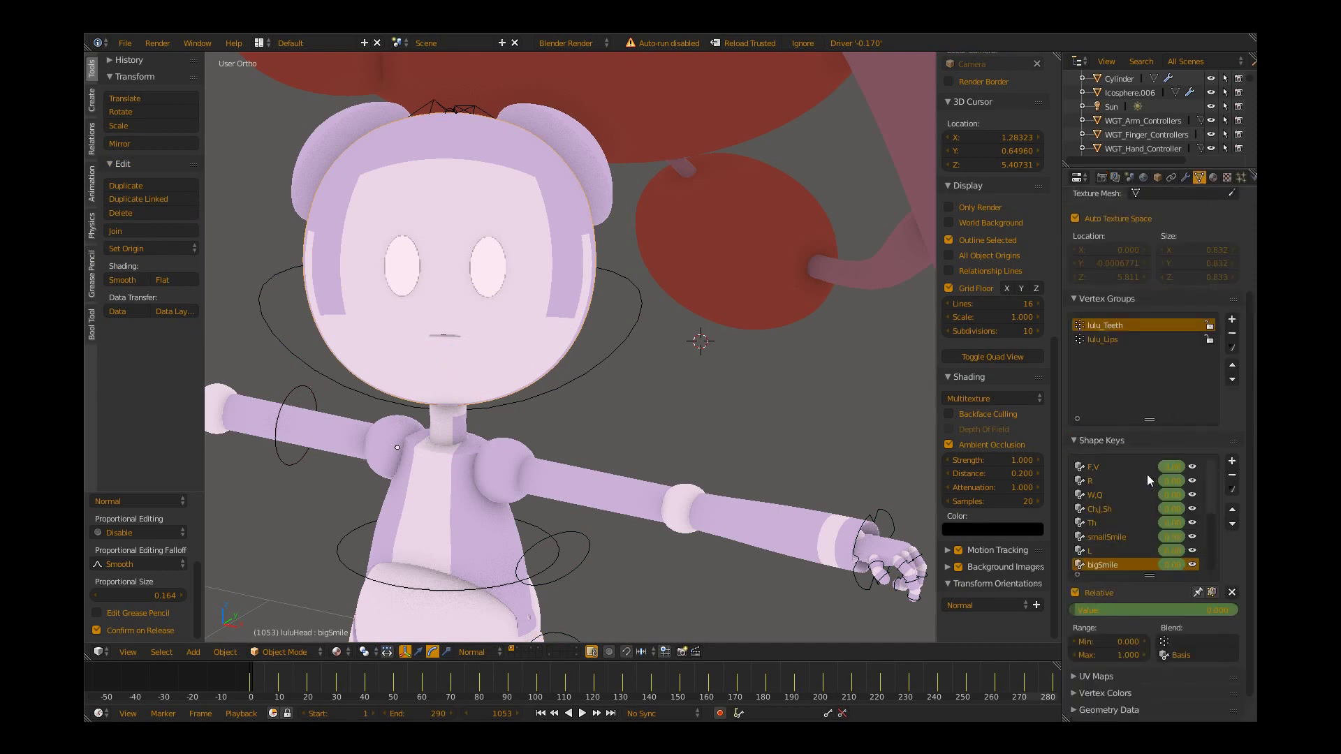
pyautogui.scroll(4, 1216, 530)
pyautogui.scroll(3, 1219, 483)
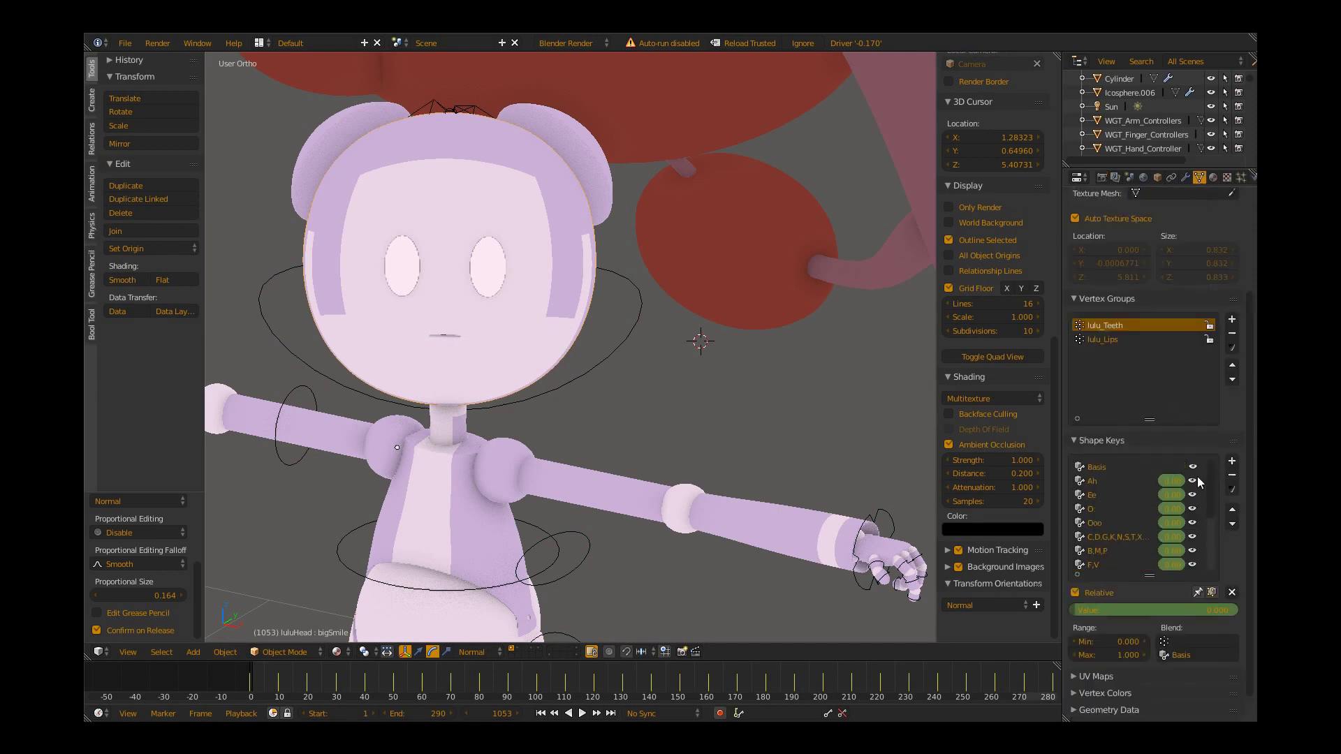
pyautogui.click(1100, 483)
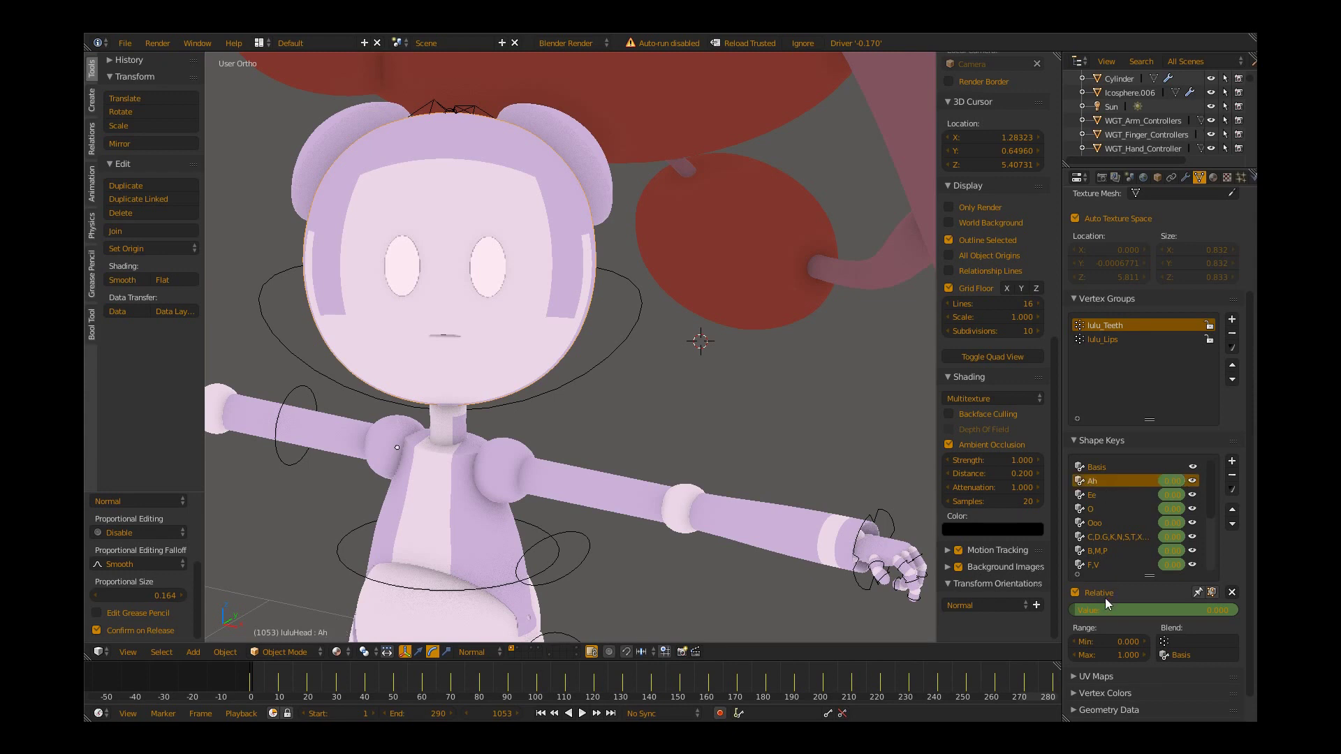
pyautogui.moveTo(1106, 605)
pyautogui.mouseDown()
pyautogui.moveTo(1181, 604)
pyautogui.moveTo(1090, 610)
pyautogui.moveTo(1216, 610)
pyautogui.moveTo(1078, 613)
pyautogui.mouseUp()
# - Preview the Ee and O mouth shapes, reducing O so the mouth nearly closes
pyautogui.click(1122, 495)
pyautogui.click(1111, 511)
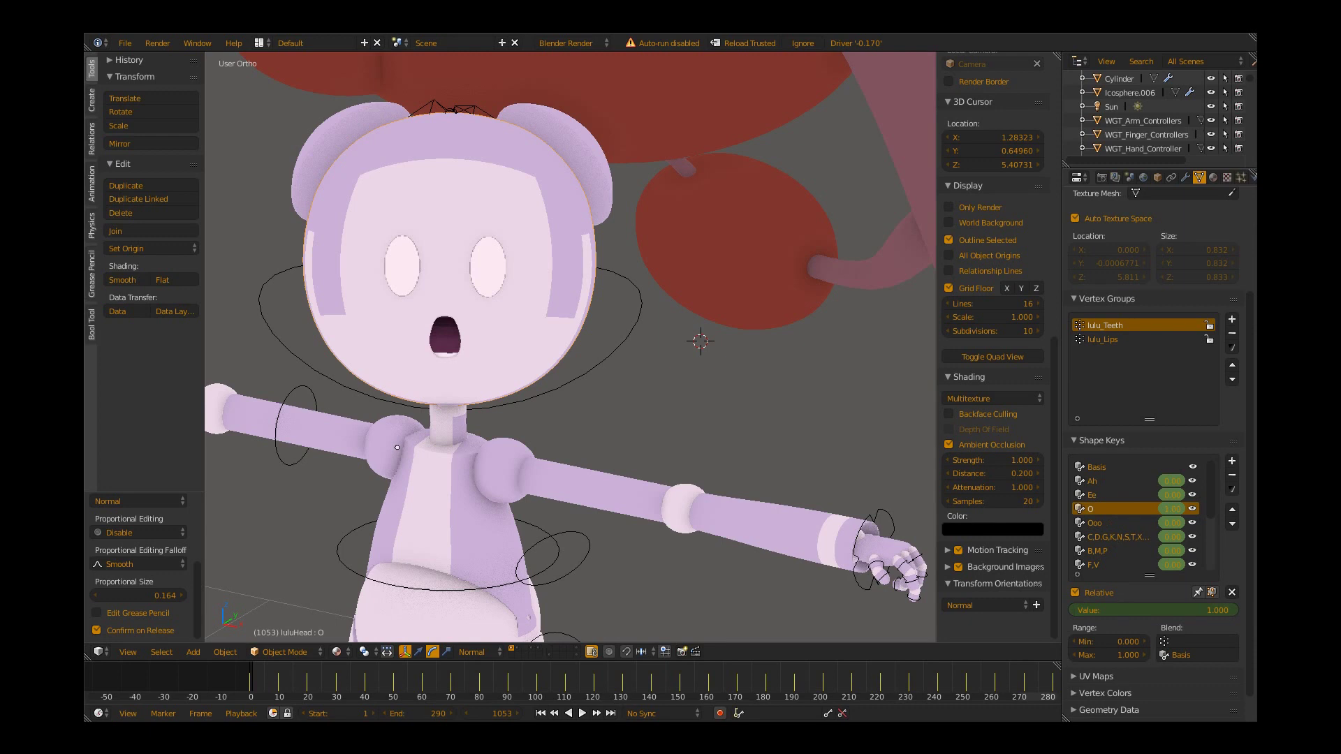
pyautogui.moveTo(1234, 609); pyautogui.dragTo(1102, 609)
# - Try the Ooo, consonant, B,M,P and F,V shape keys, clearing the leftover Ooo value
pyautogui.click(1097, 523)
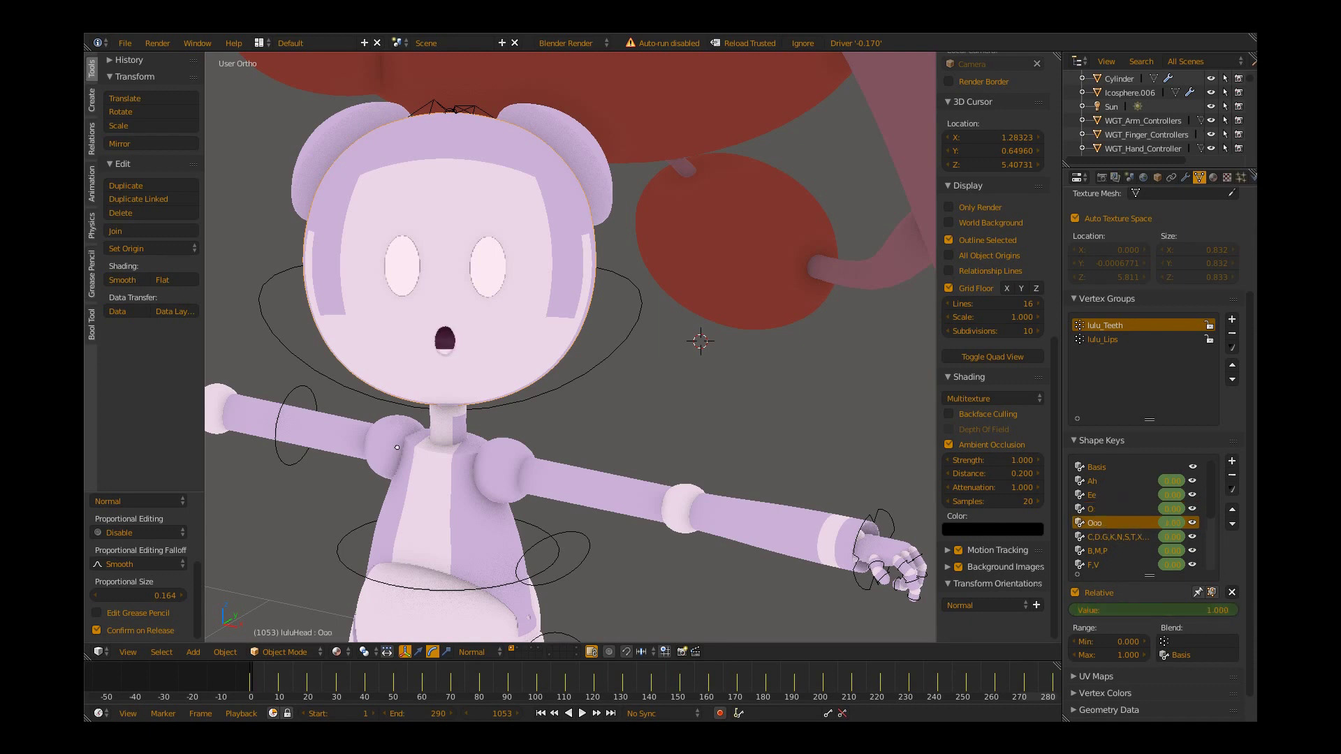
pyautogui.click(1108, 541)
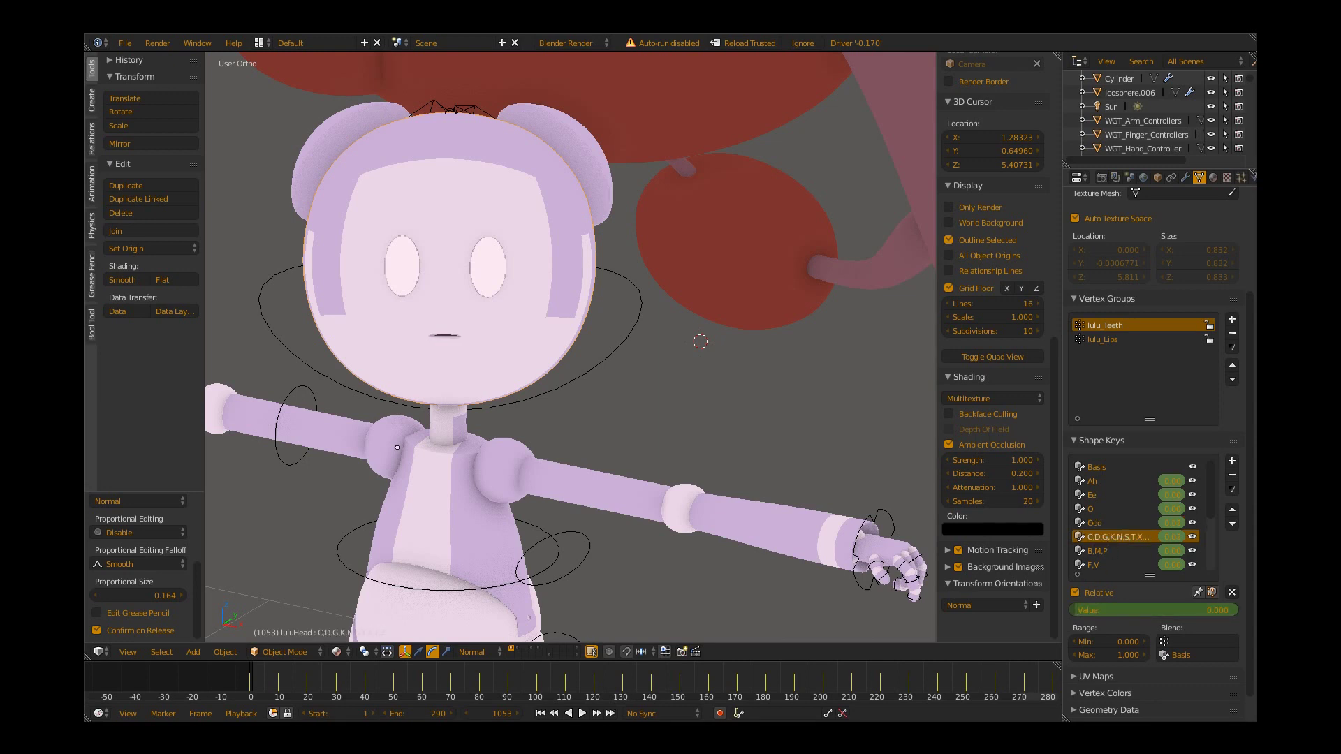
pyautogui.moveTo(1101, 619)
pyautogui.mouseDown()
pyautogui.moveTo(1218, 619)
pyautogui.moveTo(1077, 619)
pyautogui.mouseUp()
pyautogui.click(1111, 522)
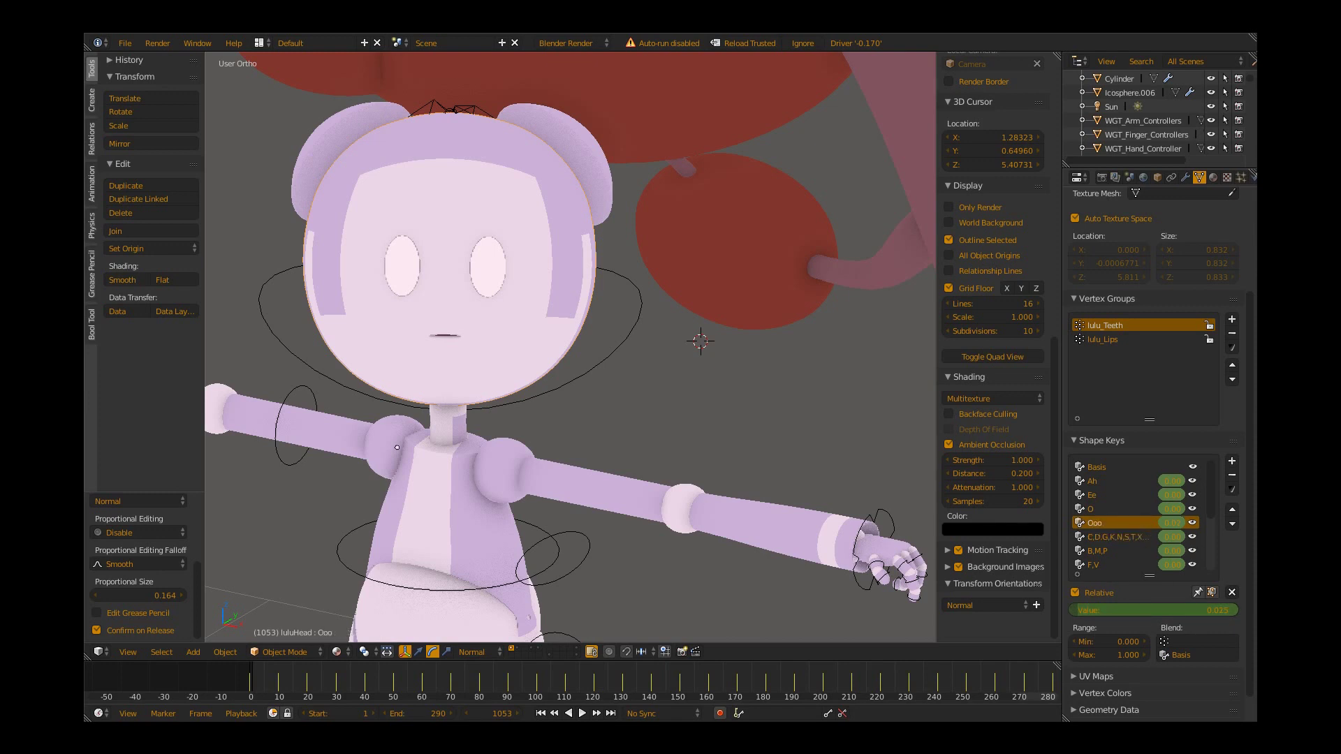
pyautogui.moveTo(1186, 619)
pyautogui.mouseDown()
pyautogui.moveTo(1145, 619)
pyautogui.moveTo(1237, 611)
pyautogui.moveTo(1077, 612)
pyautogui.mouseUp()
pyautogui.click(1099, 557)
pyautogui.click(1115, 564)
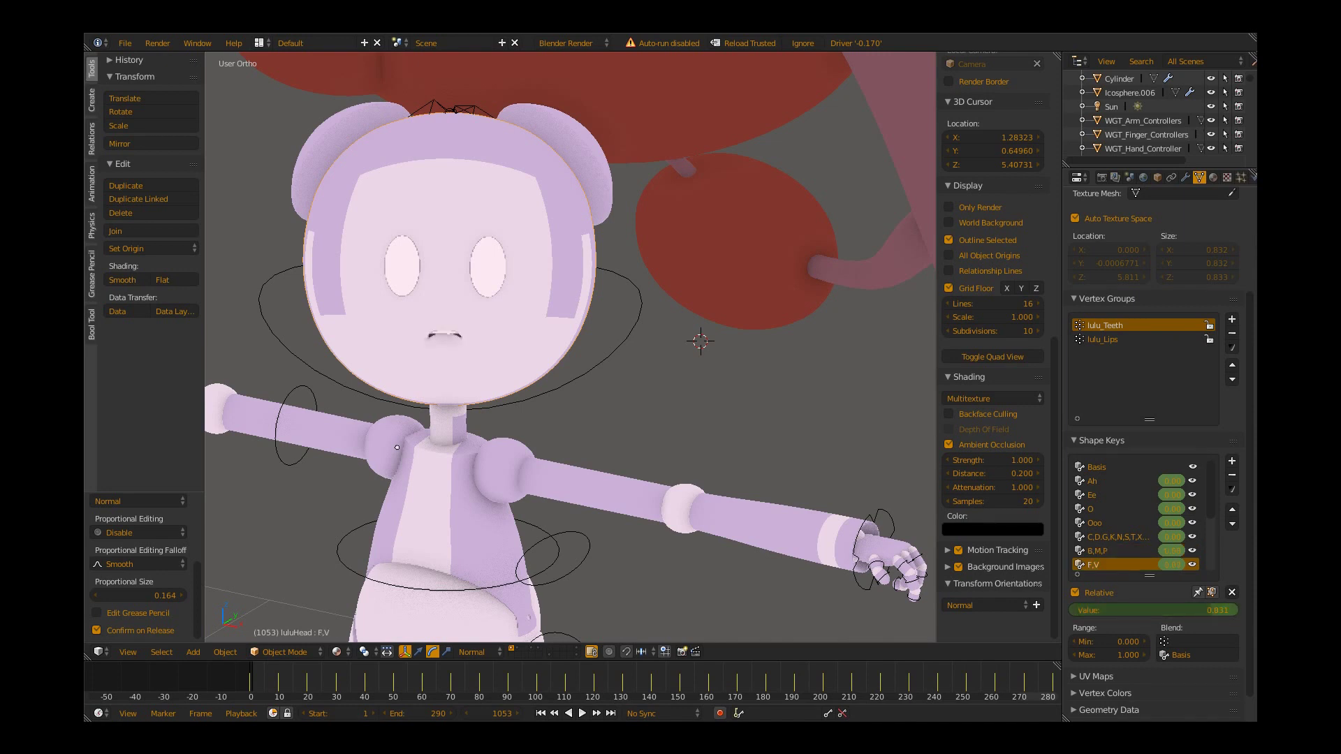
# - Preview the R, W,Q and Ch,J,Sh mouth shapes at full strength, resetting each to 0
pyautogui.scroll(-2, 1116, 553)
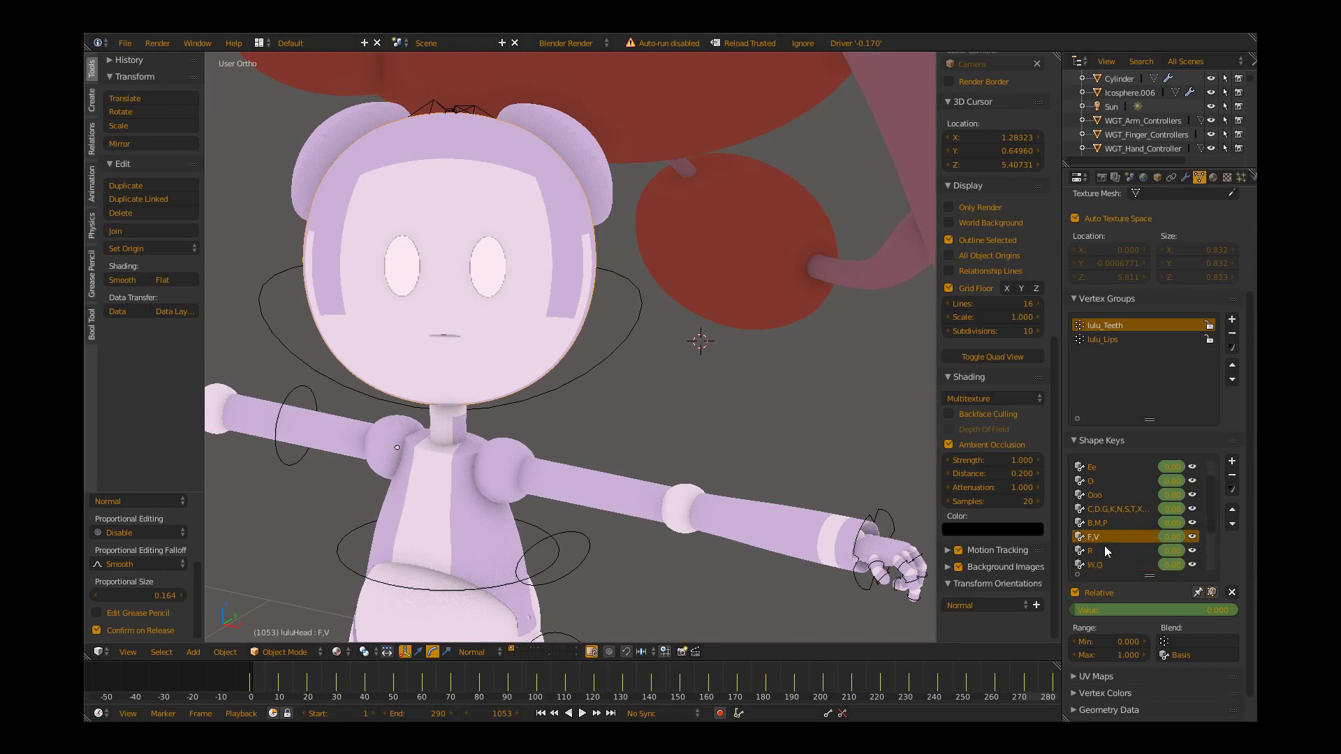
pyautogui.click(1104, 550)
pyautogui.moveTo(1106, 610)
pyautogui.mouseDown()
pyautogui.moveTo(1236, 612)
pyautogui.moveTo(1076, 611)
pyautogui.mouseUp()
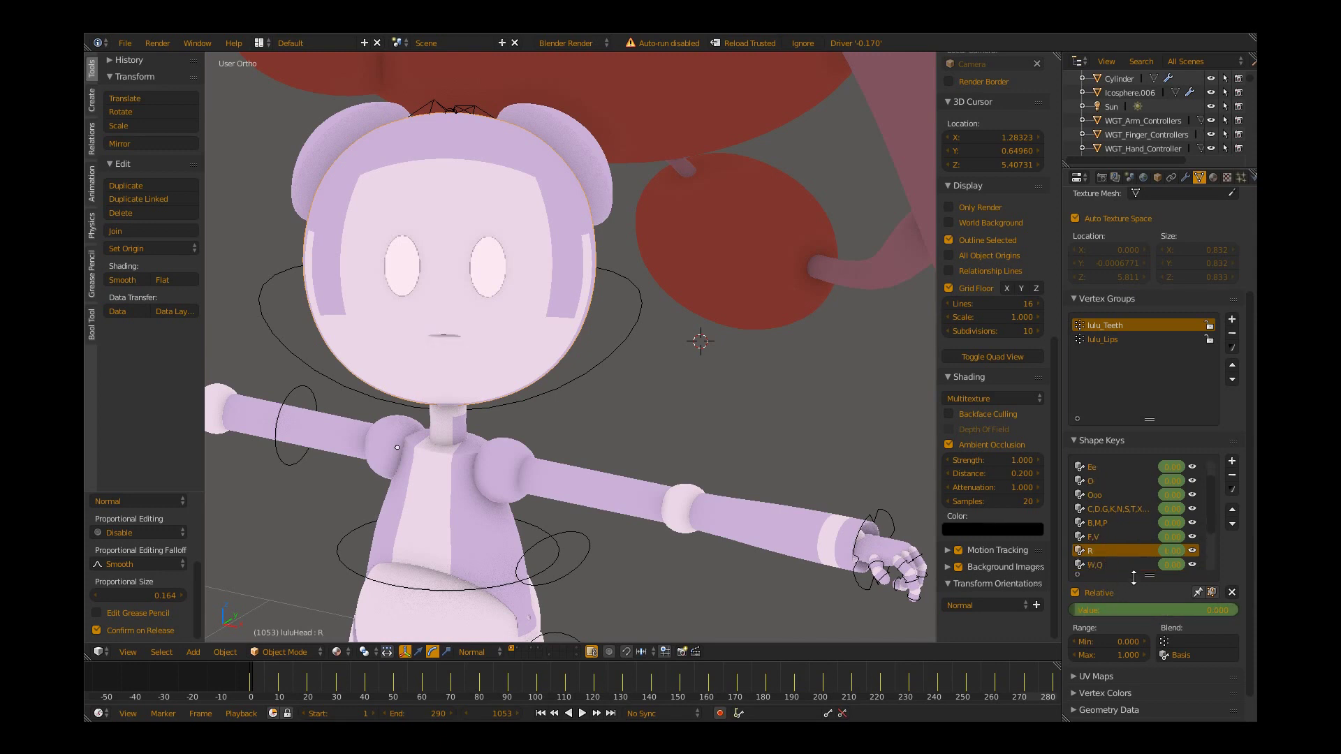
pyautogui.click(1104, 564)
pyautogui.moveTo(1080, 612)
pyautogui.mouseDown()
pyautogui.moveTo(1237, 611)
pyautogui.moveTo(1078, 609)
pyautogui.mouseUp()
pyautogui.scroll(-2, 1133, 537)
pyautogui.scroll(-3, 1132, 537)
pyautogui.click(1107, 512)
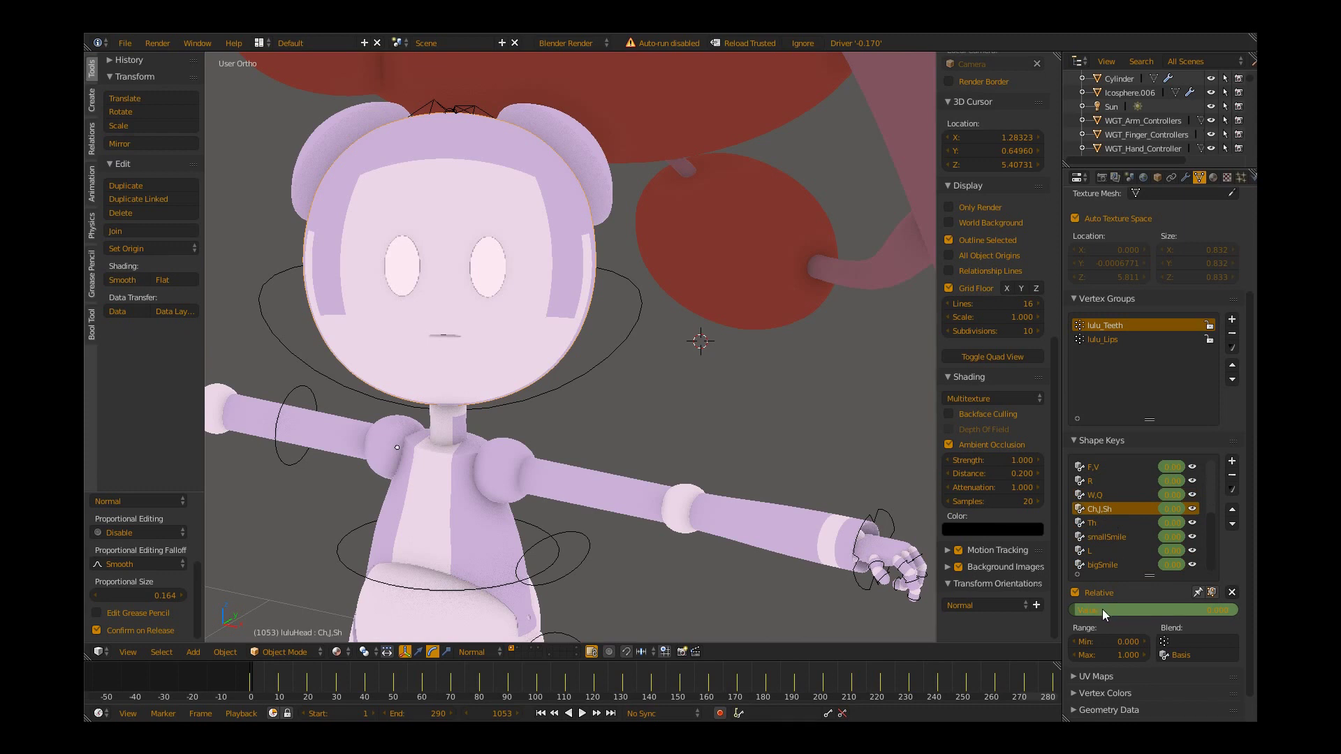
pyautogui.moveTo(1103, 608)
pyautogui.mouseDown()
pyautogui.moveTo(1237, 612)
pyautogui.moveTo(1077, 611)
pyautogui.mouseUp()
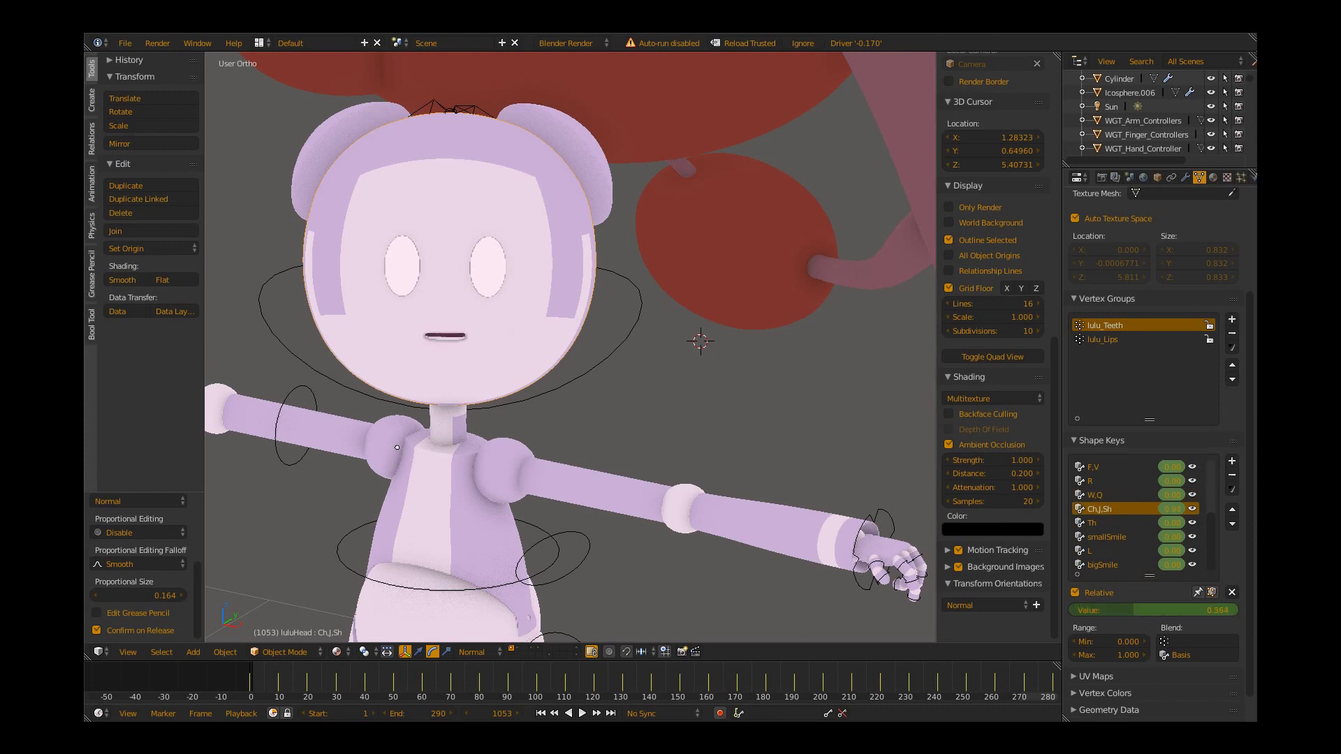
# - Preview the Th, smallSmile, L and bigSmile mouth shapes, returning each to 0
pyautogui.click(1116, 525)
pyautogui.moveTo(1122, 610)
pyautogui.mouseDown()
pyautogui.moveTo(1237, 611)
pyautogui.moveTo(1078, 611)
pyautogui.moveTo(1237, 610)
pyautogui.moveTo(1078, 611)
pyautogui.moveTo(1237, 611)
pyautogui.moveTo(1102, 600)
pyautogui.moveTo(1236, 611)
pyautogui.moveTo(1090, 611)
pyautogui.mouseUp()
pyautogui.click(1108, 538)
pyautogui.click(1118, 552)
pyautogui.click(1108, 567)
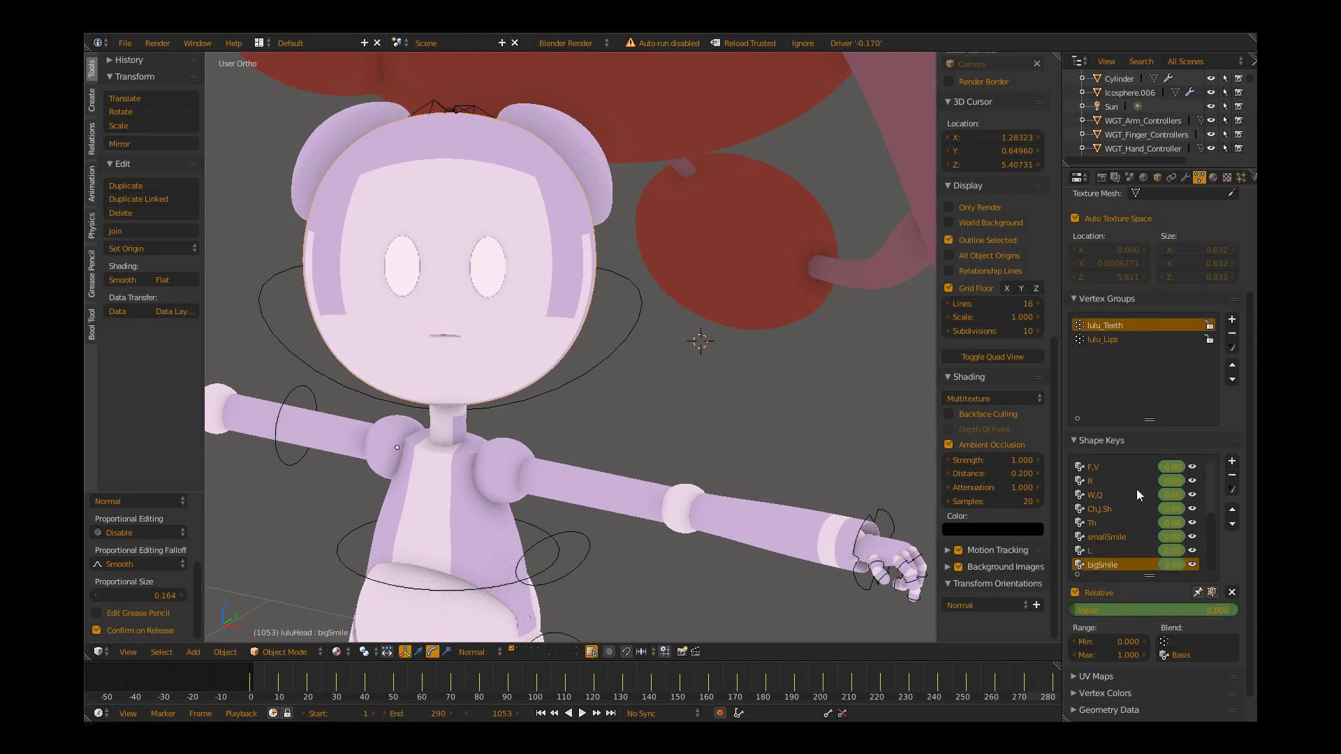
# - With the left eye selected, try small.L at 1 and undo it
pyautogui.rightClick(471, 285)
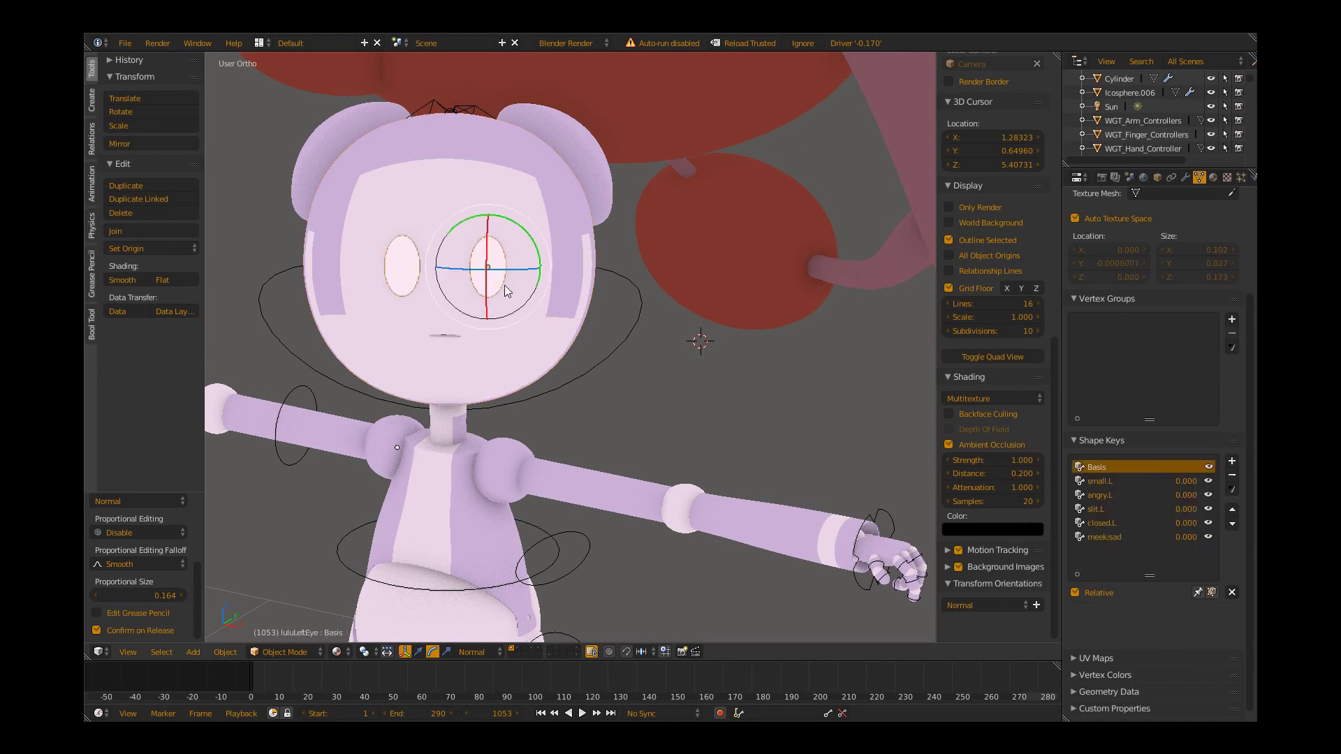
pyautogui.click(418, 654)
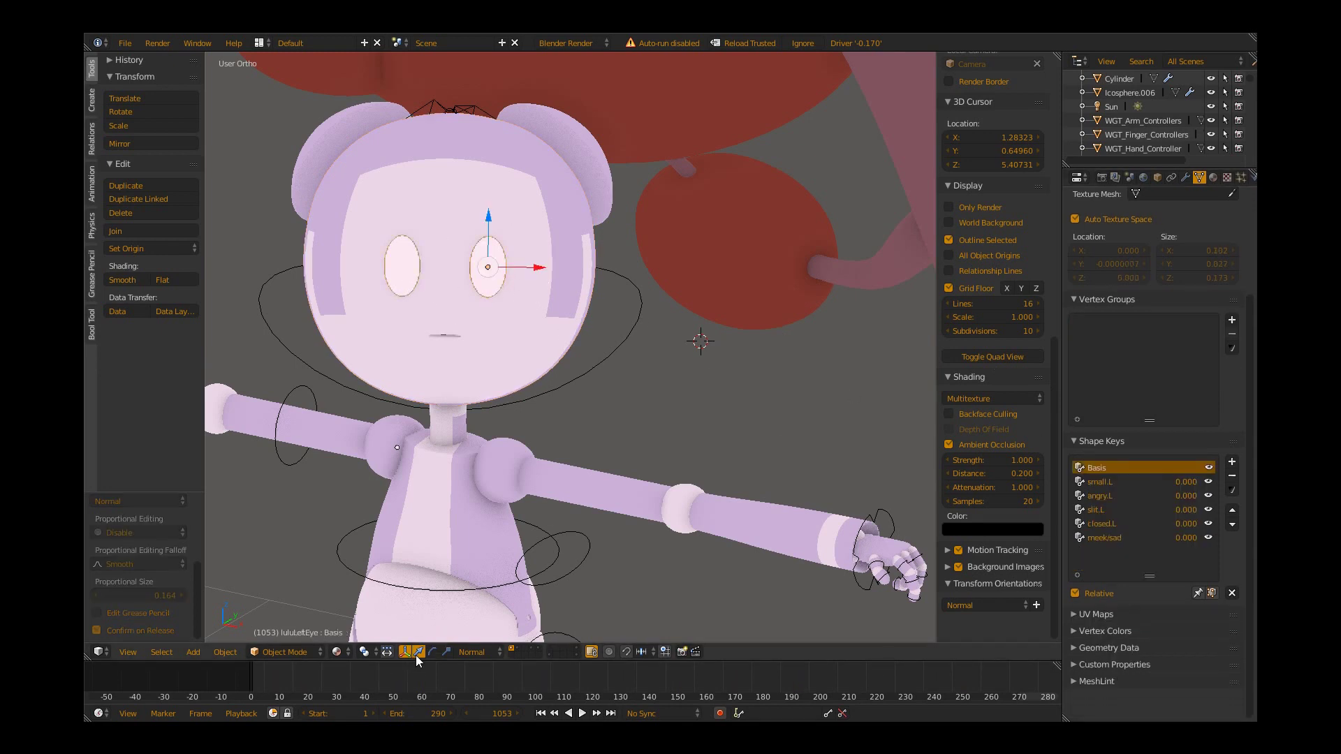
pyautogui.click(1118, 482)
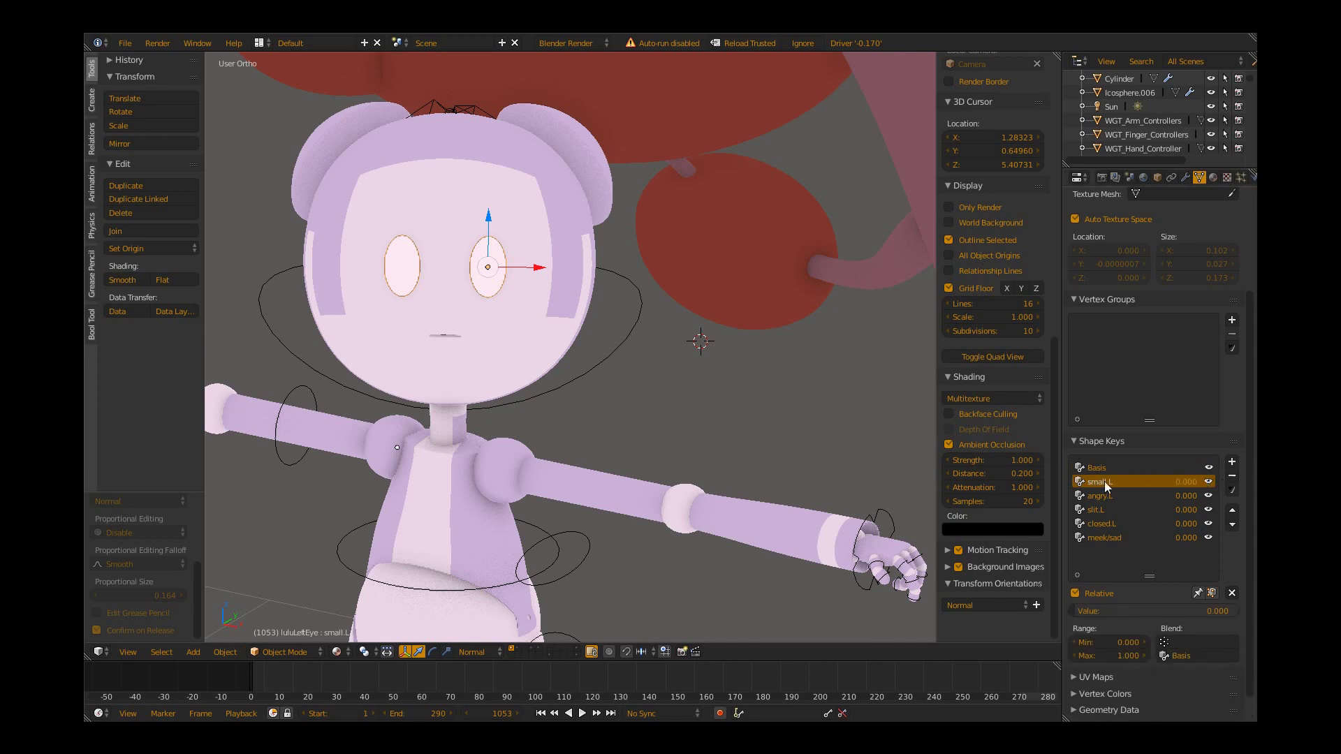
pyautogui.click(1118, 611)
pyautogui.write('1')
pyautogui.press('Return')
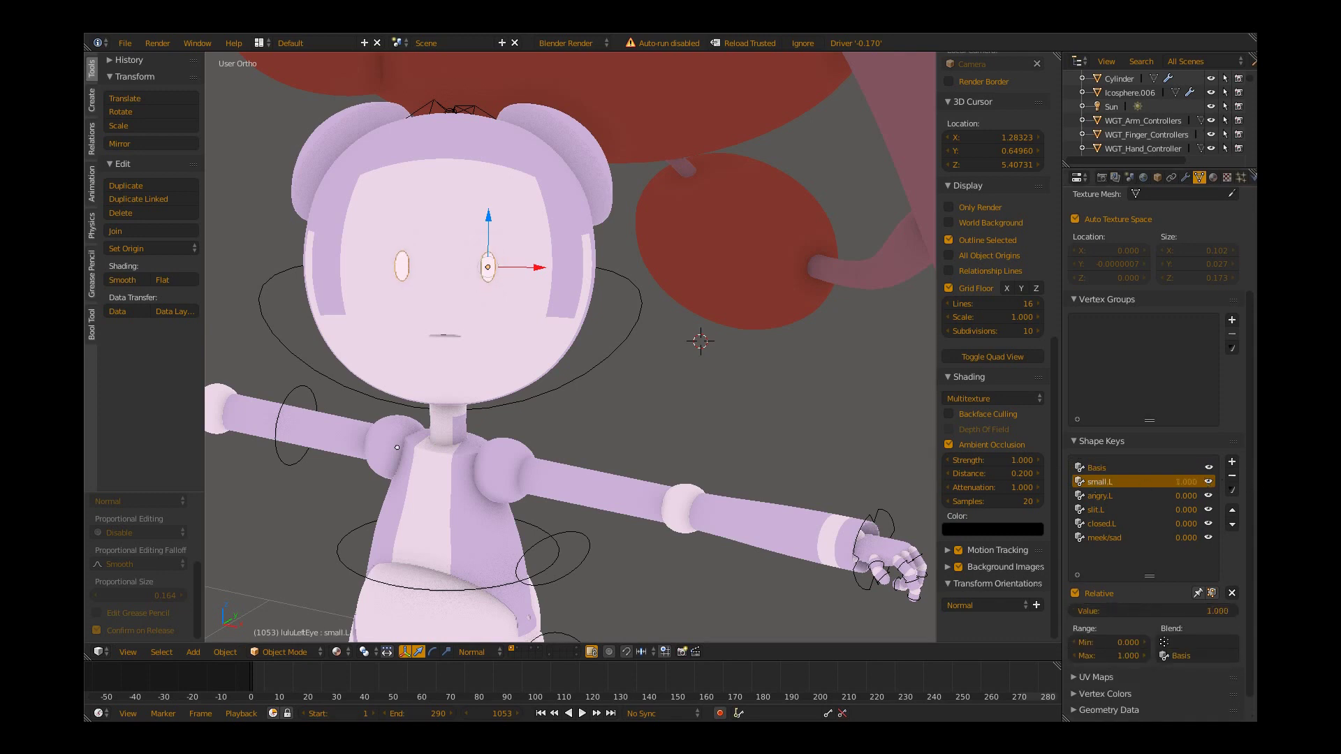
pyautogui.hotkey('ctrl', 'z')
# - Try the angry.L and slit.L eye shapes at 1, undoing each
pyautogui.click(1102, 498)
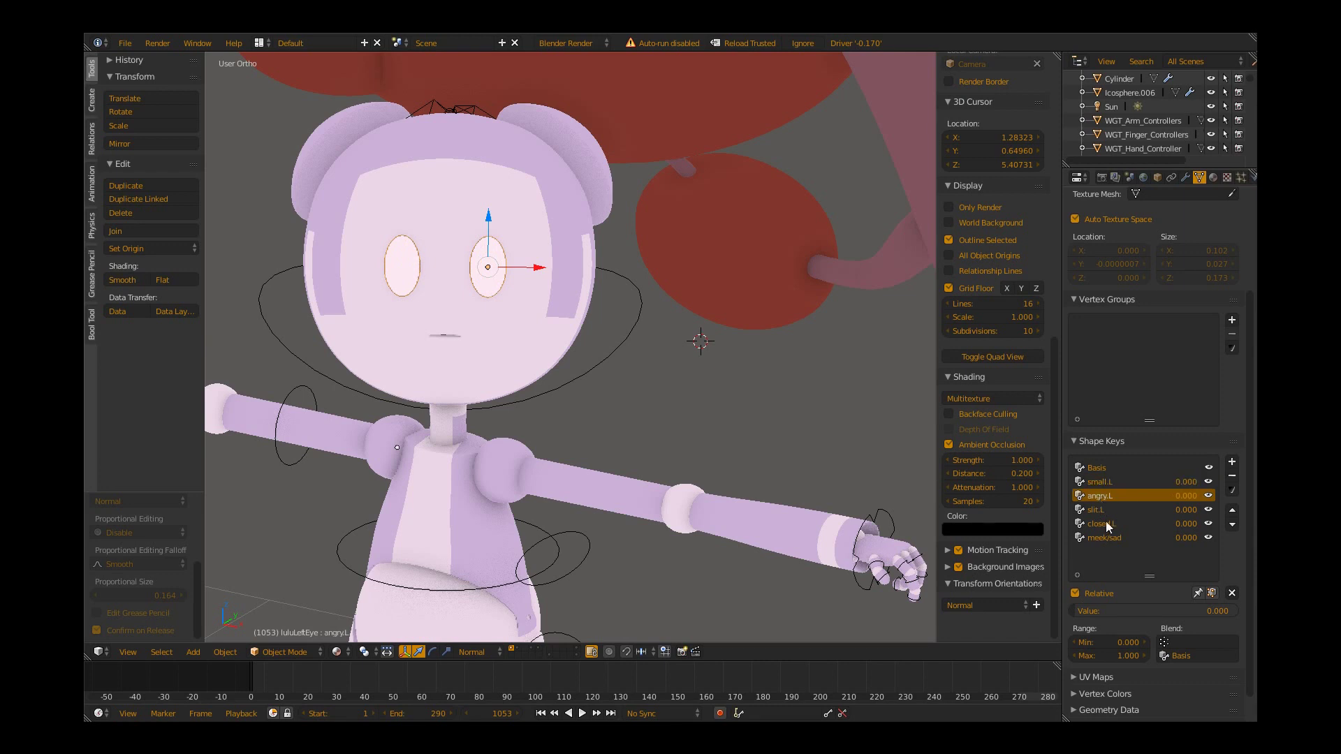
pyautogui.click(1109, 612)
pyautogui.write('1')
pyautogui.press('Return')
pyautogui.hotkey('ctrl', 'z')
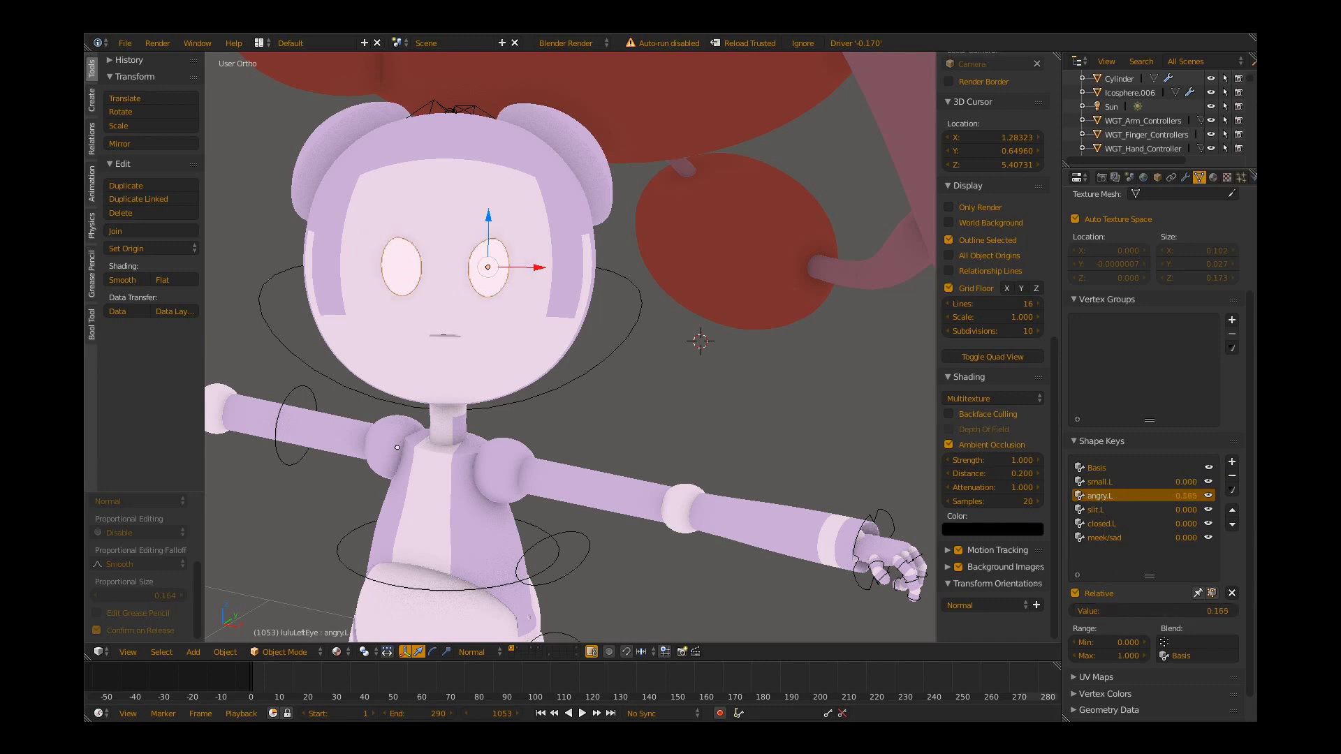
pyautogui.click(1116, 510)
pyautogui.click(1123, 612)
pyautogui.write('1')
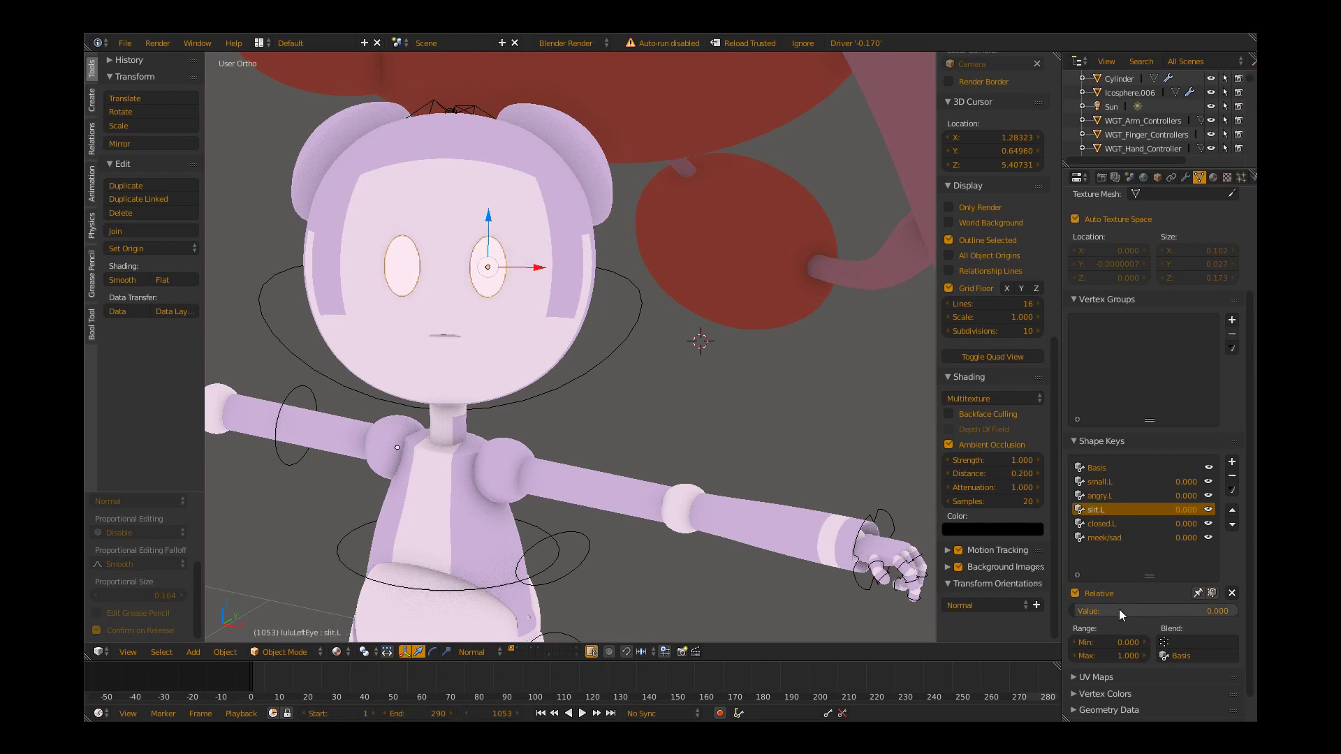
pyautogui.press('Return')
pyautogui.hotkey('ctrl', 'z')
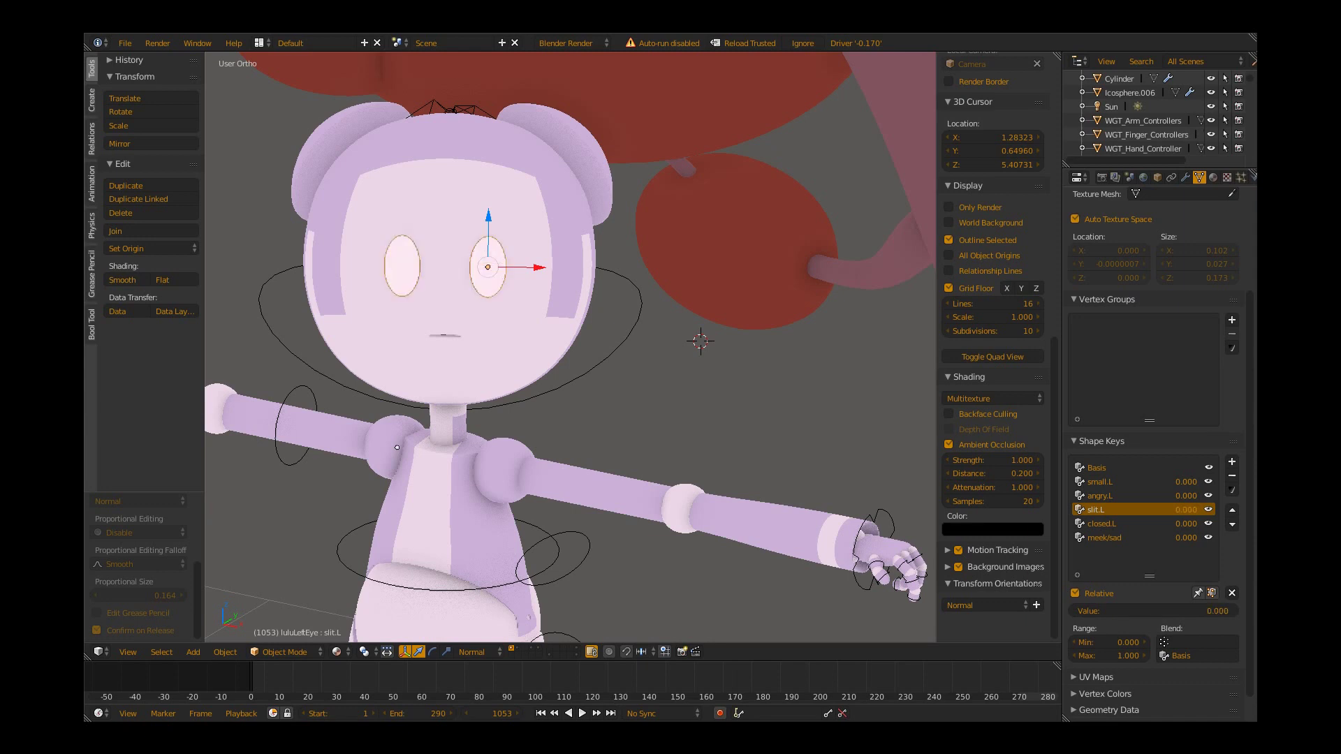
# - Preview closed.L and meek/sad, then set angry.L to full for angry eyes
pyautogui.click(1110, 525)
pyautogui.moveTo(1111, 612); pyautogui.dragTo(1119, 612)
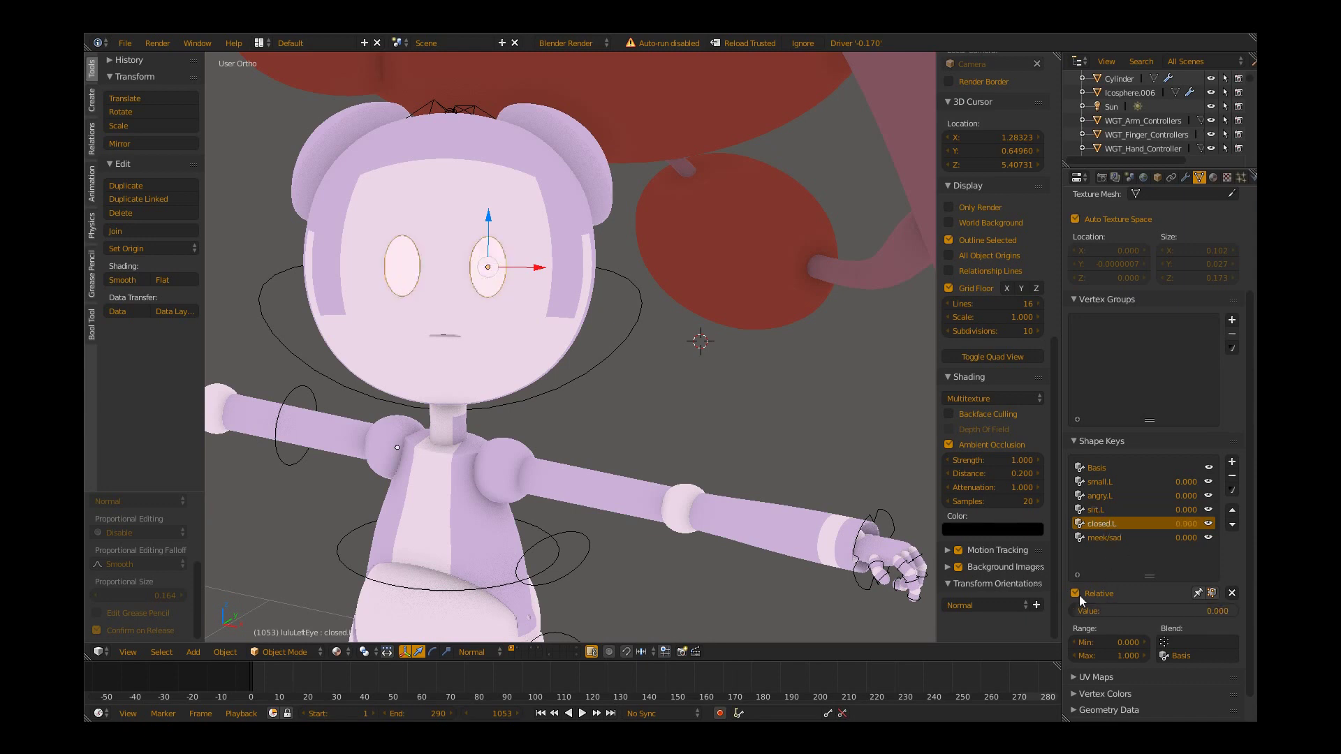
pyautogui.click(1097, 538)
pyautogui.moveTo(1152, 611)
pyautogui.mouseDown()
pyautogui.moveTo(1202, 611)
pyautogui.moveTo(1118, 612)
pyautogui.mouseUp()
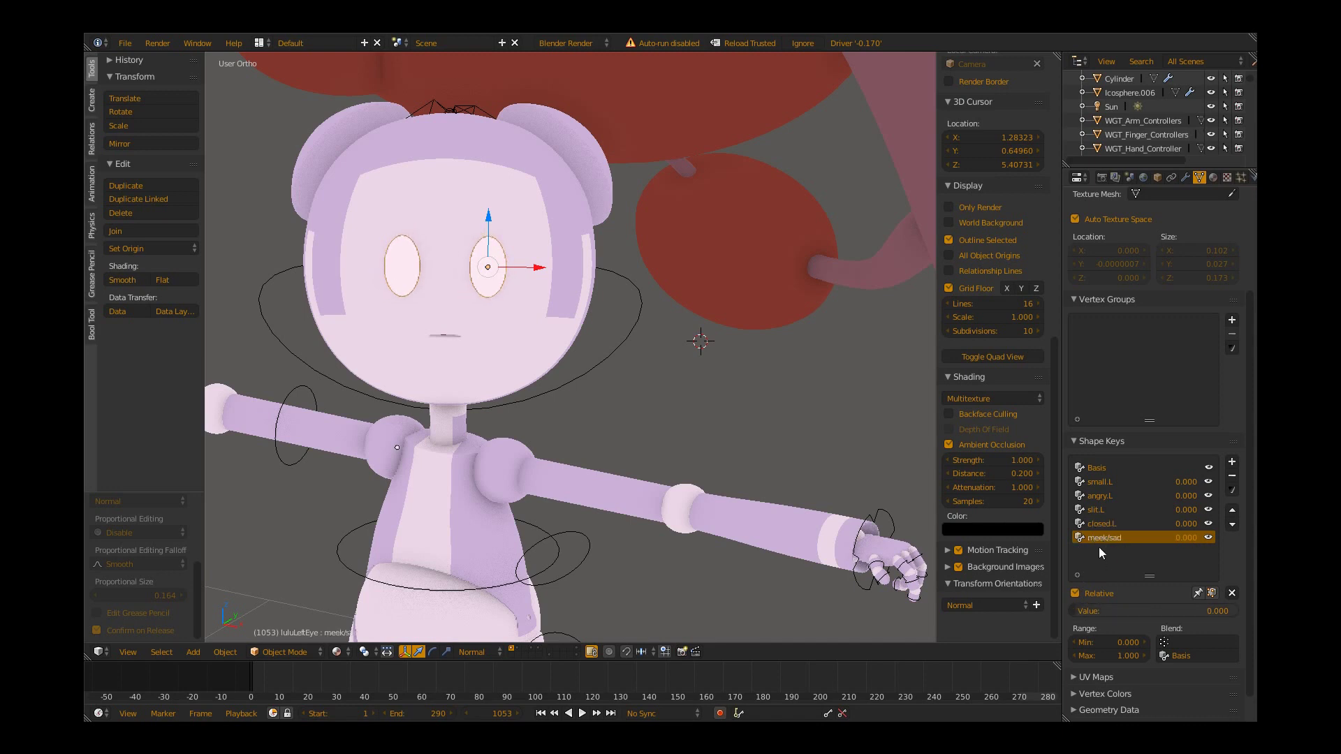
pyautogui.click(1100, 496)
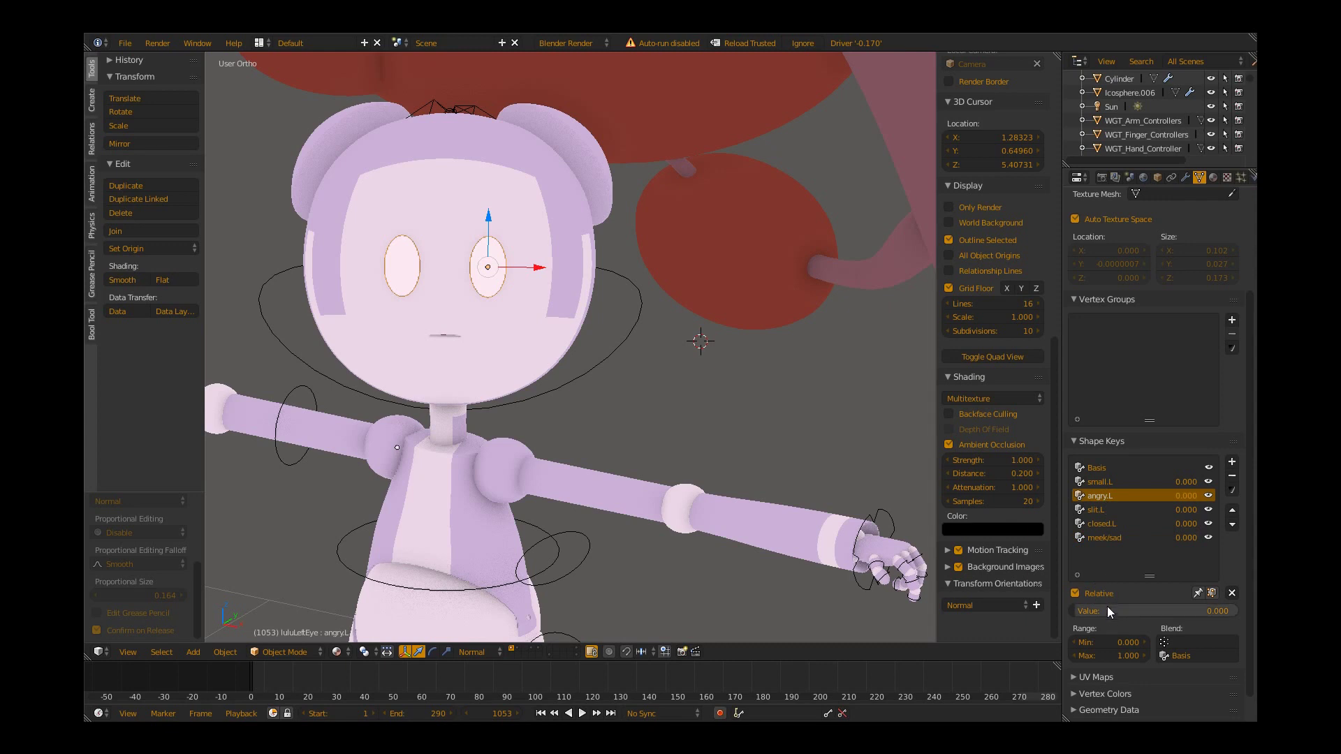
pyautogui.moveTo(1112, 611); pyautogui.dragTo(1187, 611)
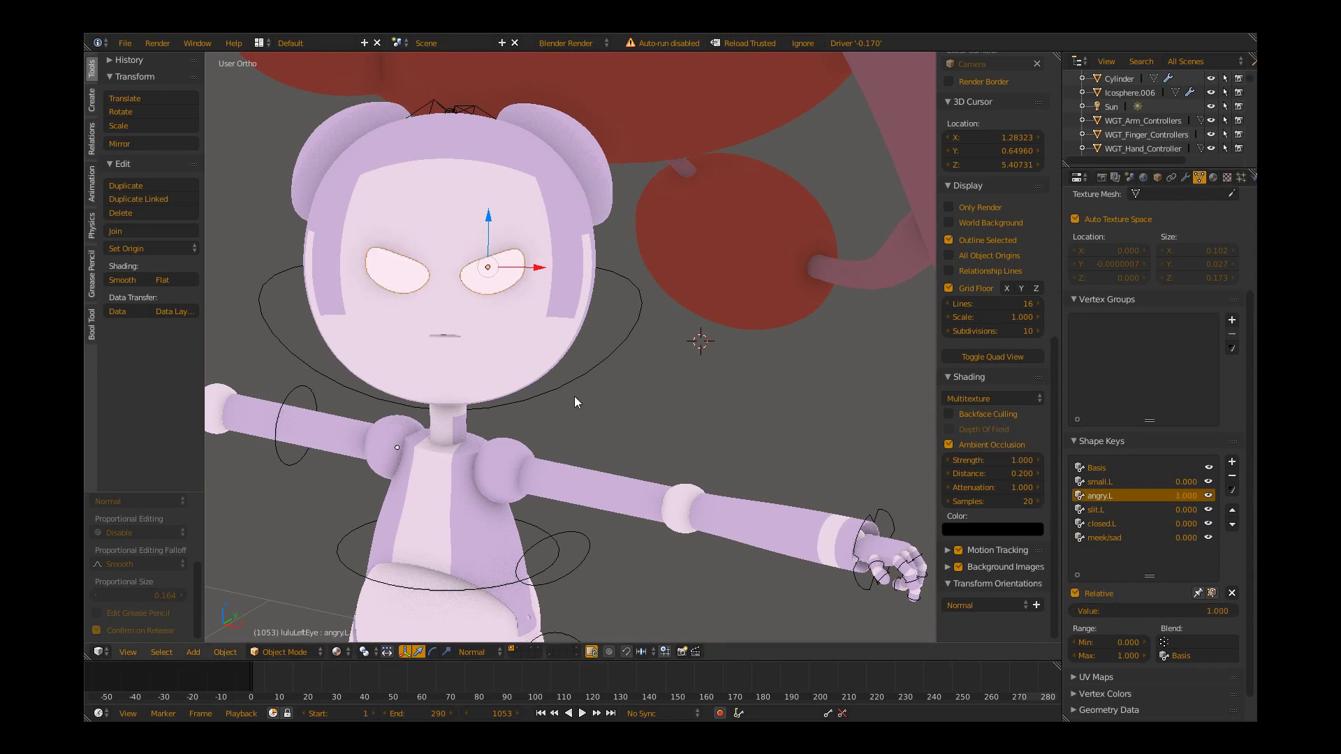
# - Reselect luluHead and set its R mouth shape key to 1.000 for gritted teeth
pyautogui.rightClick(519, 357)
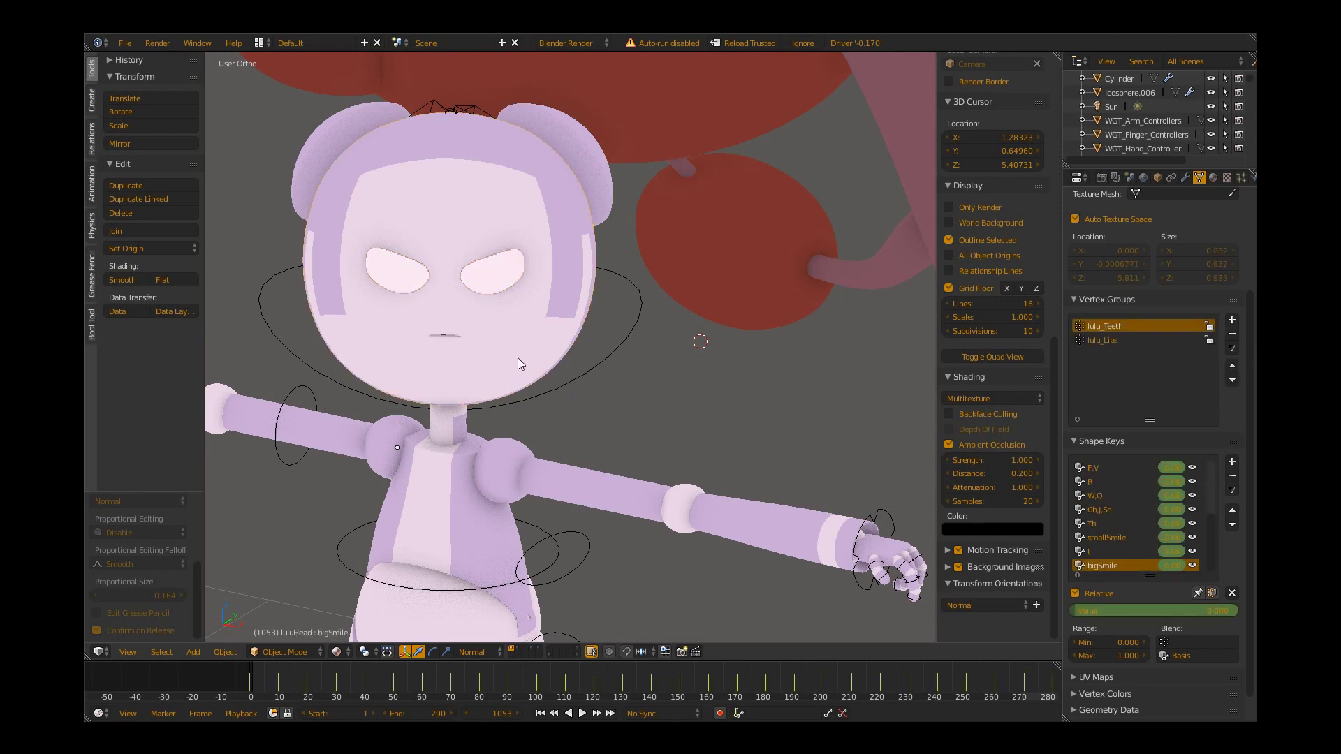
pyautogui.scroll(2, 1094, 506)
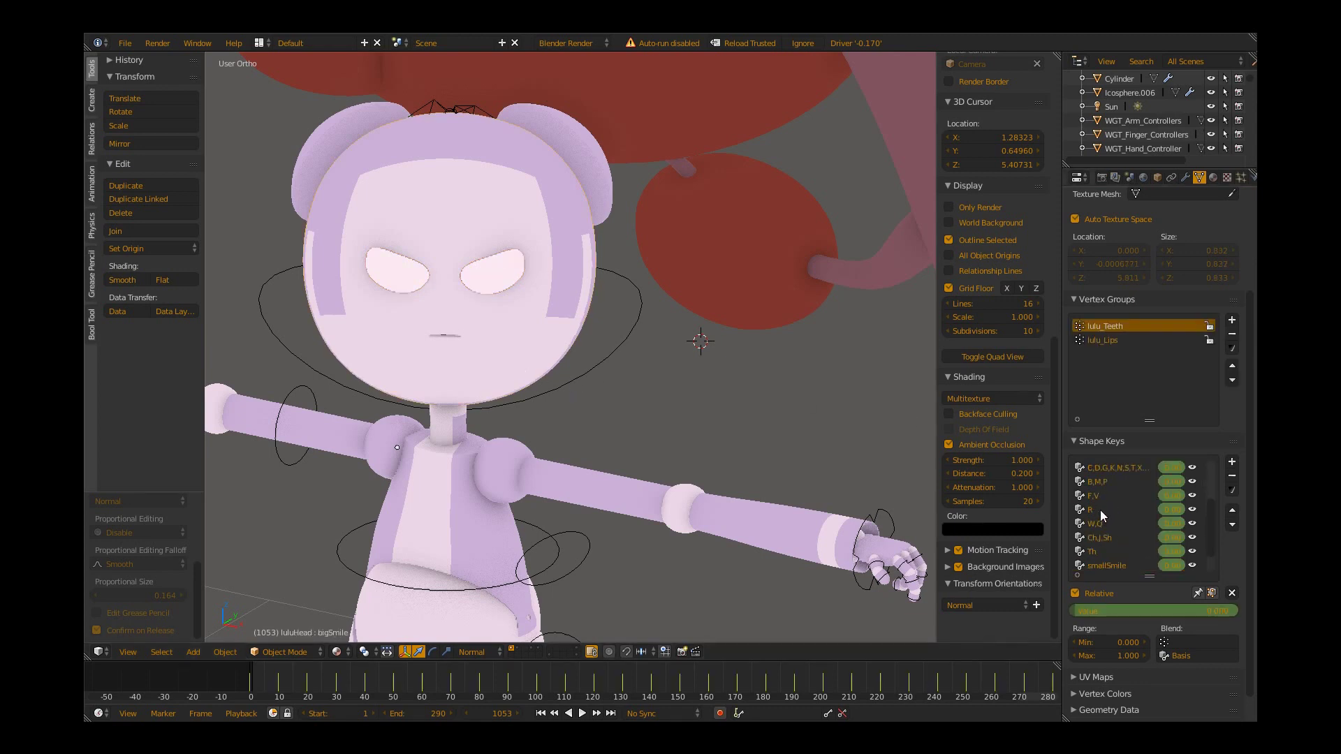
pyautogui.click(1100, 510)
pyautogui.moveTo(1110, 614); pyautogui.dragTo(1236, 614)
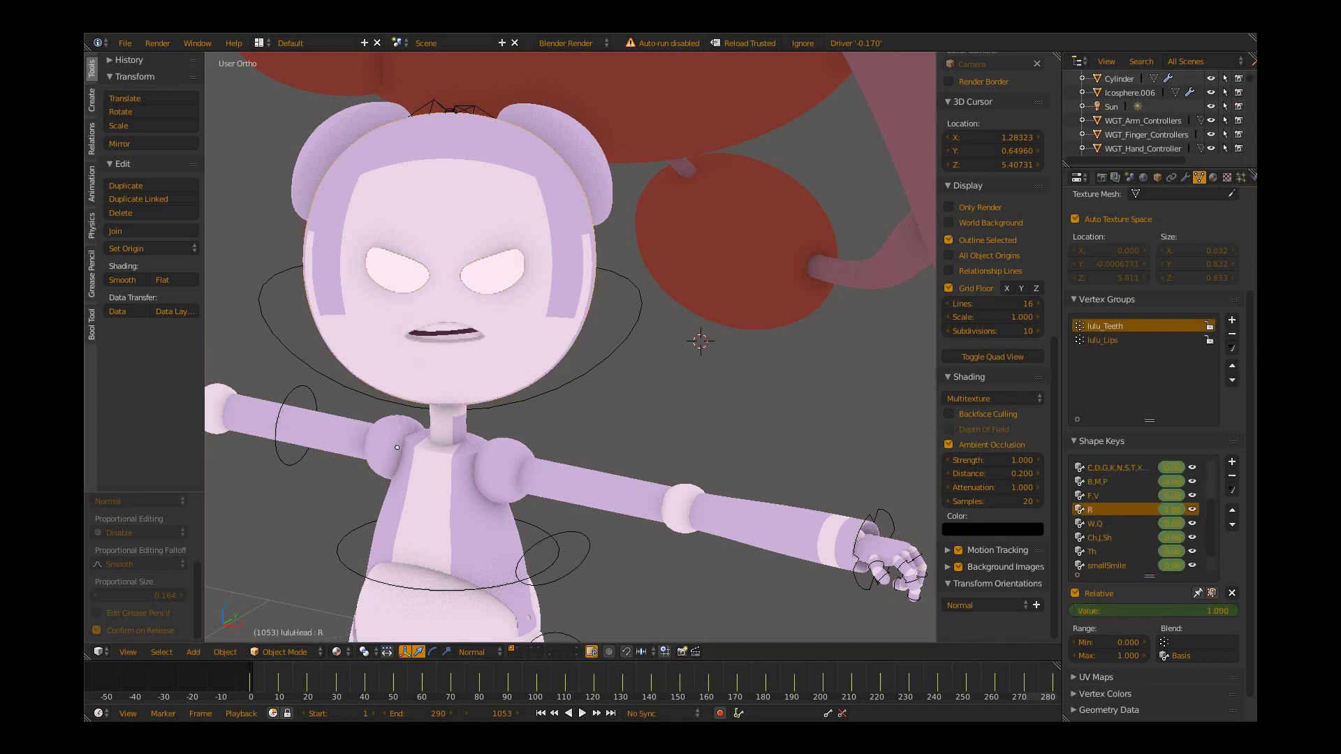
pyautogui.scroll(-1, 710, 519)
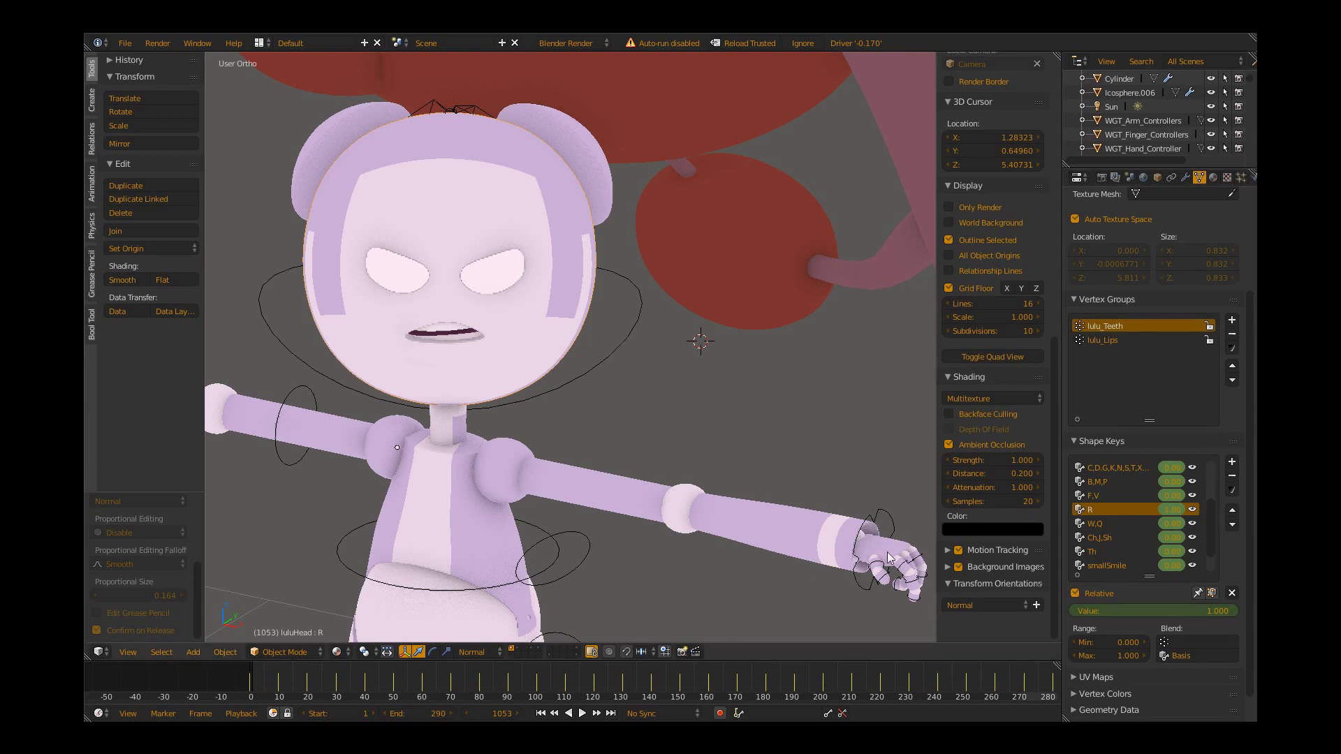
pyautogui.moveTo(741, 490)
pyautogui.mouseDown(button='middle')
pyautogui.moveTo(710, 519)
pyautogui.moveTo(641, 374)
pyautogui.moveTo(647, 441)
pyautogui.mouseUp(button='middle')
pyautogui.scroll(-2, 617, 505)
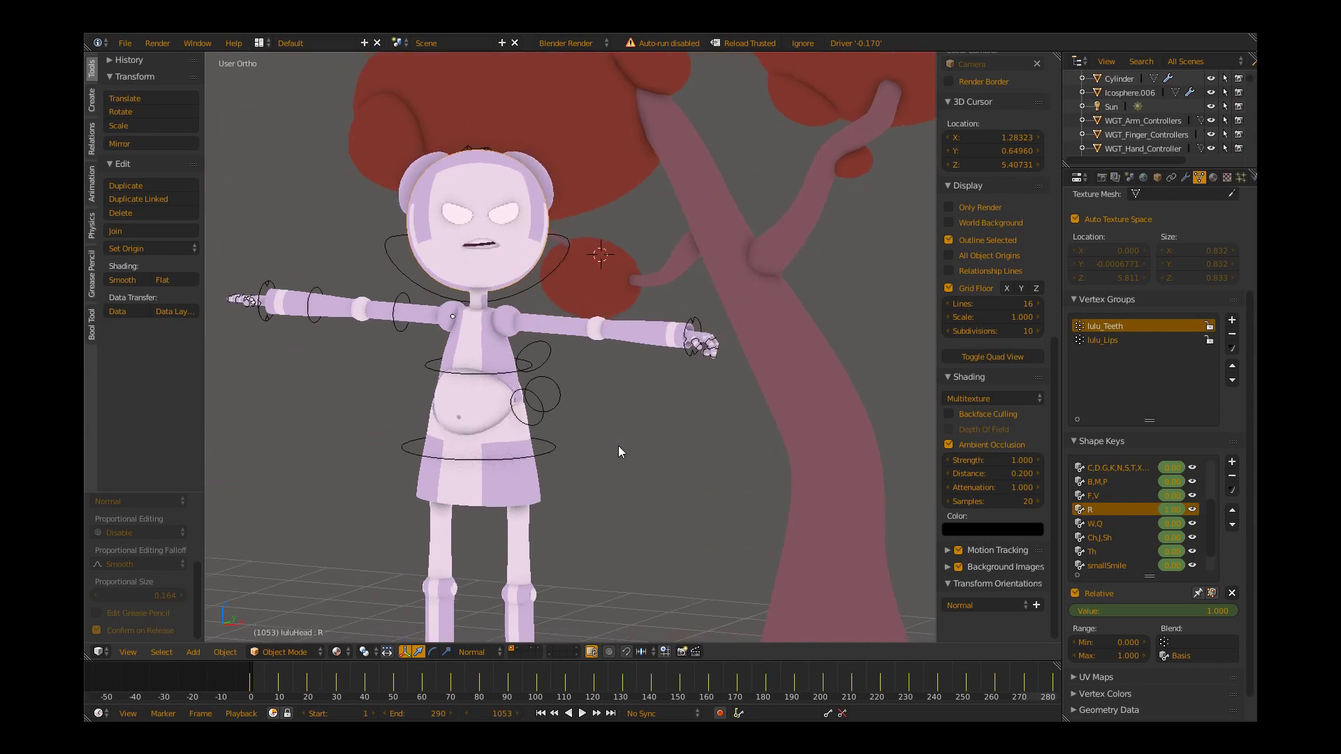